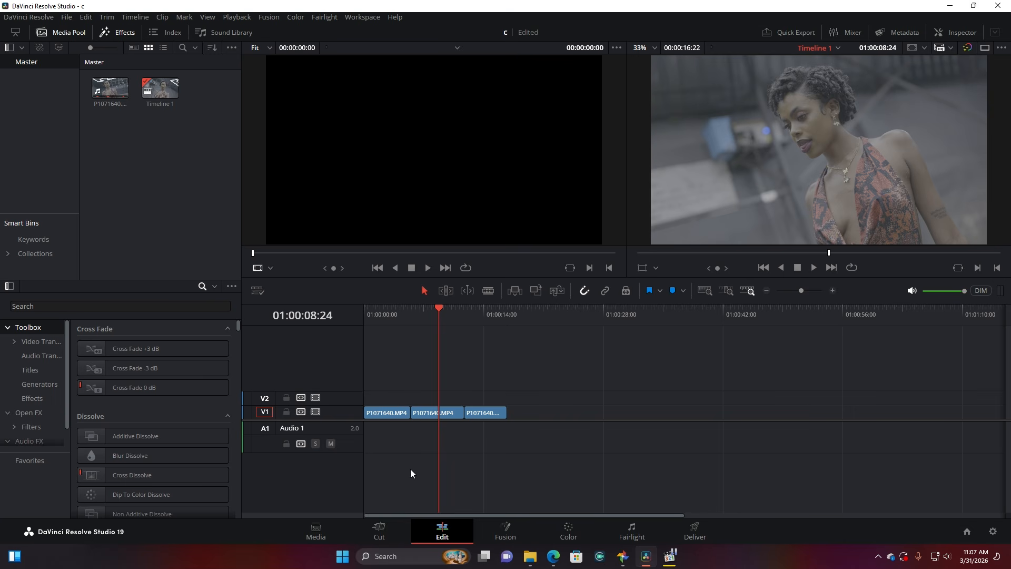
Scrub through the three clips on the timeline to review the ungraded footage.
{"action": "left_click", "coordinate": [457, 309]}
{"action": "left_click_drag", "start_coordinate": [460, 308], "coordinate": [481, 308]}
{"action": "left_click", "coordinate": [432, 312]}
{"action": "left_click", "coordinate": [388, 309]}
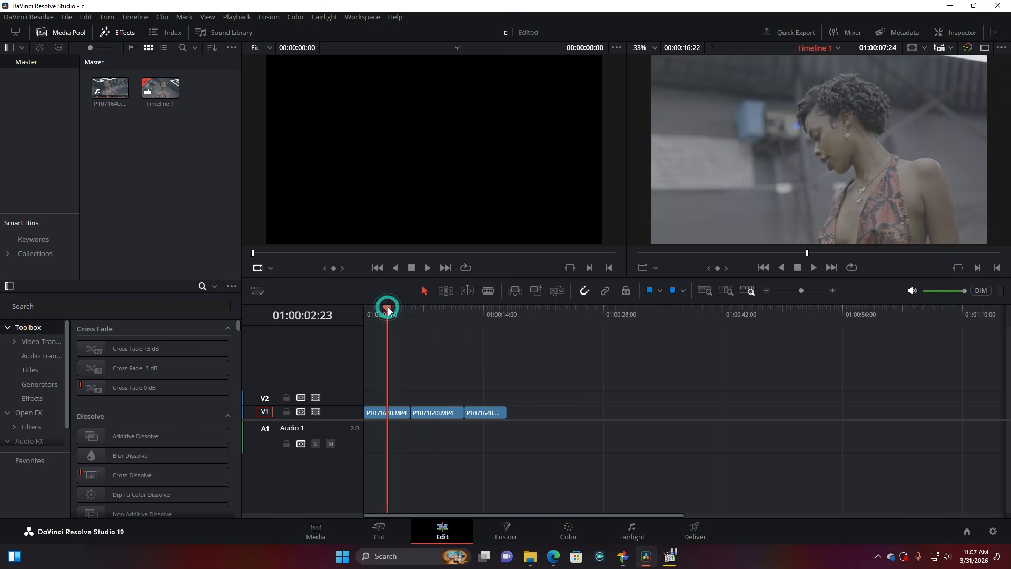
{"action": "left_click", "coordinate": [438, 308]}
{"action": "left_click_drag", "start_coordinate": [438, 308], "coordinate": [441, 308]}
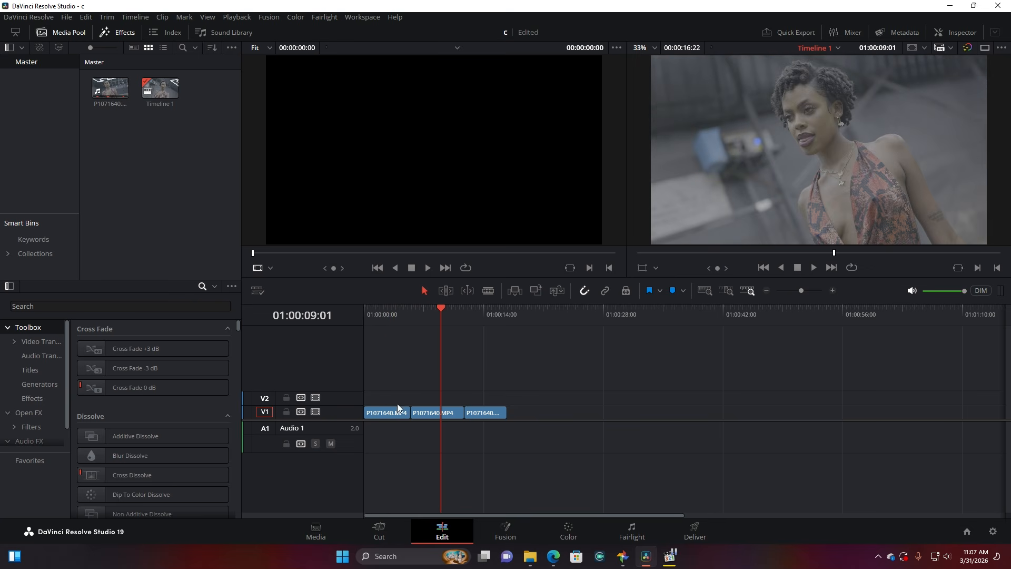
{"action": "left_click", "coordinate": [486, 312]}
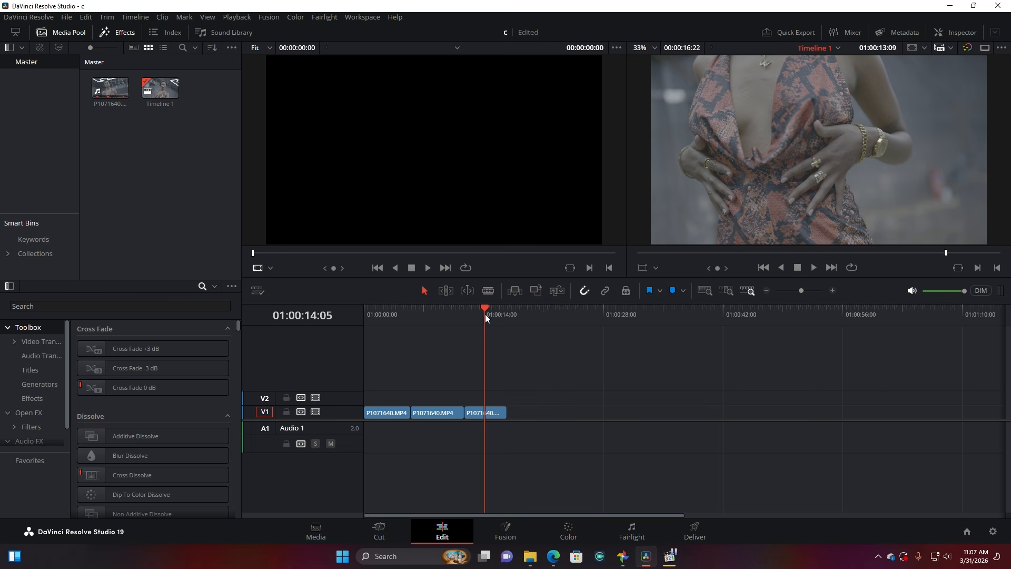
Search the effects for "clip" and place an Adjustment Clip on track V2, extended to cover all three clips.
{"action": "left_click", "coordinate": [124, 34]}
{"action": "left_click", "coordinate": [125, 35]}
{"action": "left_click", "coordinate": [203, 287]}
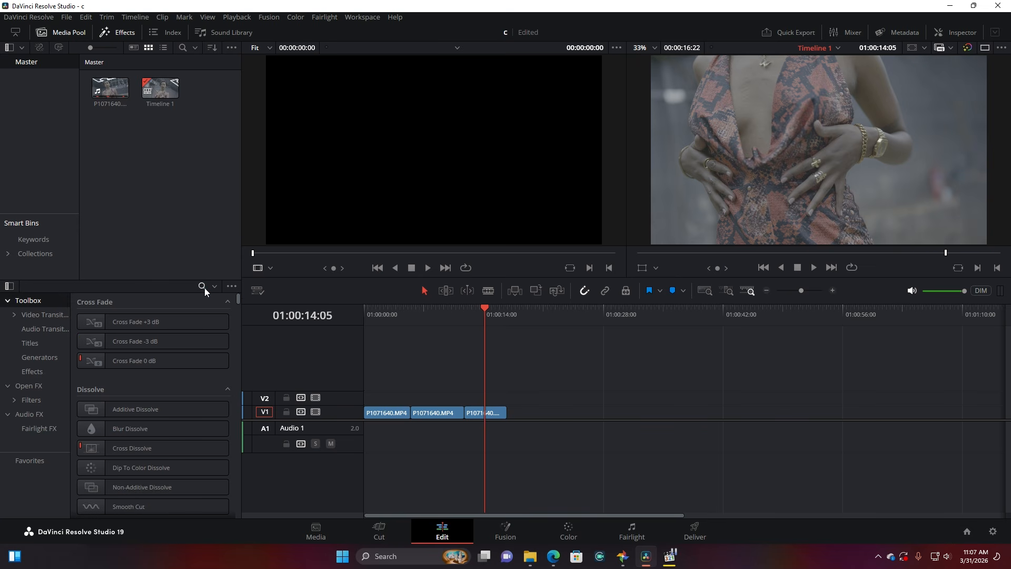
{"action": "left_click", "coordinate": [204, 288]}
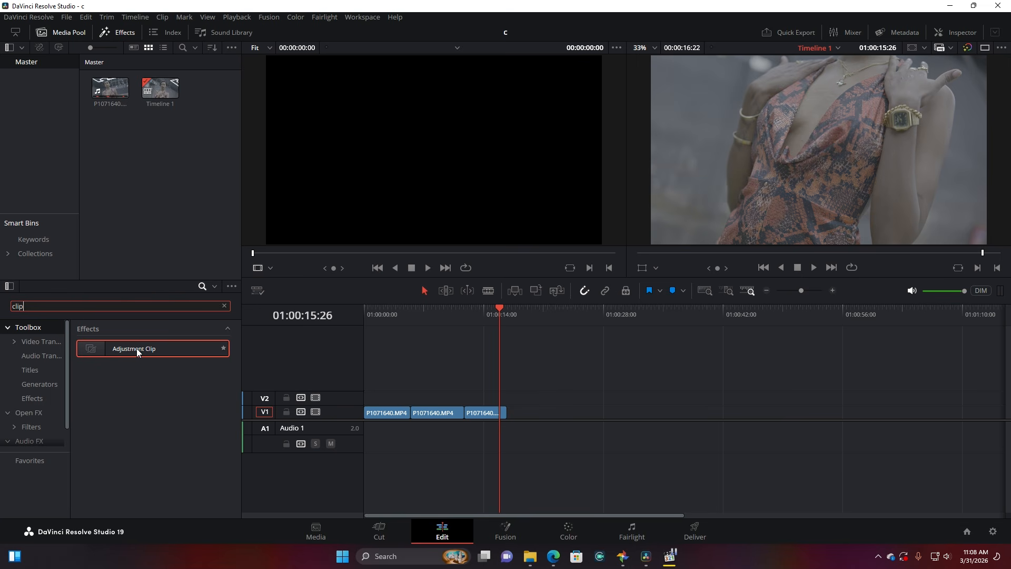
{"action": "left_click_drag", "start_coordinate": [137, 349], "coordinate": [369, 399]}
{"action": "left_click", "coordinate": [409, 398]}
{"action": "left_click_drag", "start_coordinate": [449, 398], "coordinate": [505, 398]}
{"action": "left_click", "coordinate": [449, 394]}
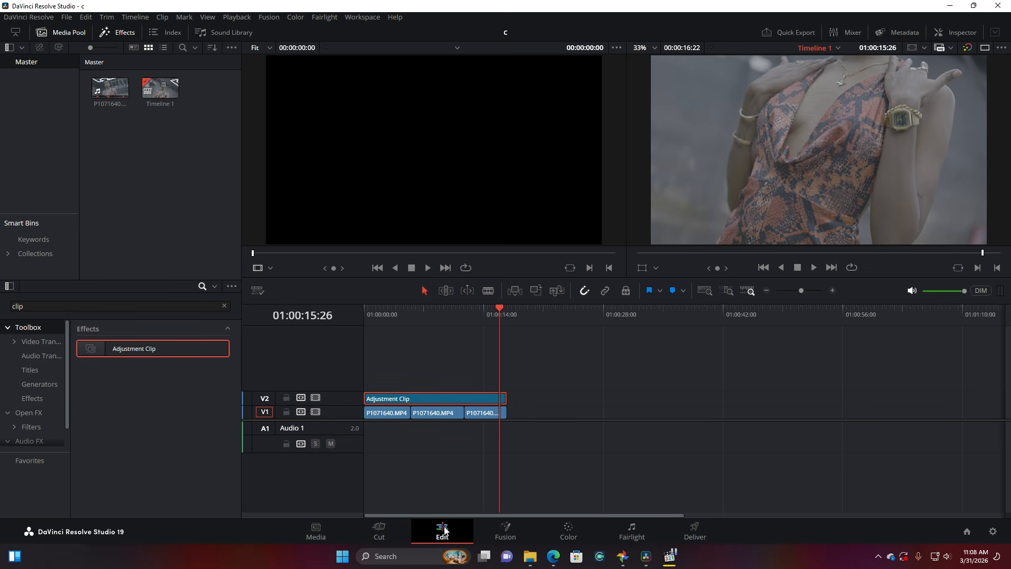
Open the adjustment clip on the Color page with the playhead at 01:00:05:19.
{"action": "left_click", "coordinate": [569, 532]}
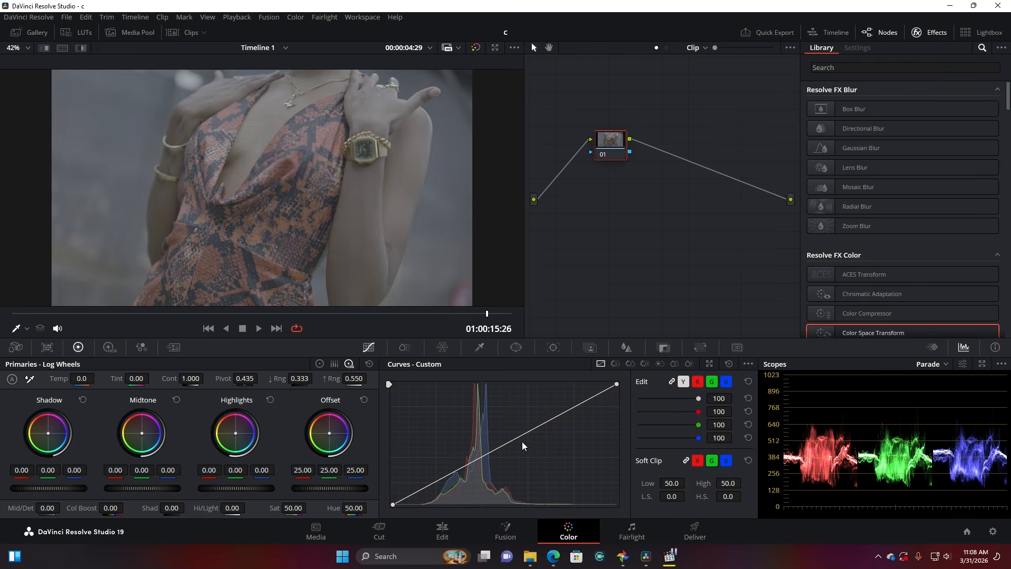
{"action": "left_click", "coordinate": [221, 315]}
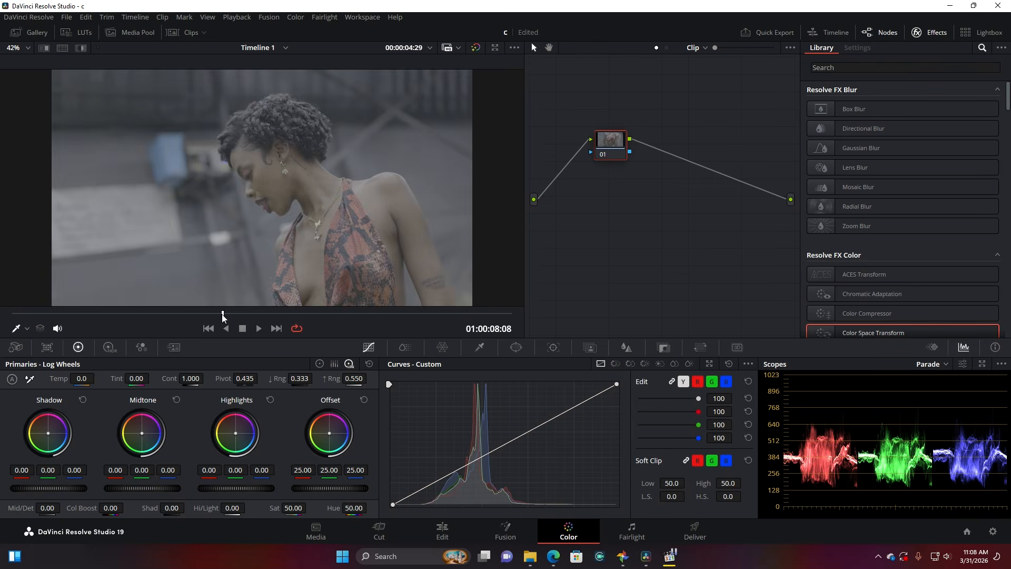
{"action": "left_click_drag", "start_coordinate": [221, 316], "coordinate": [184, 319]}
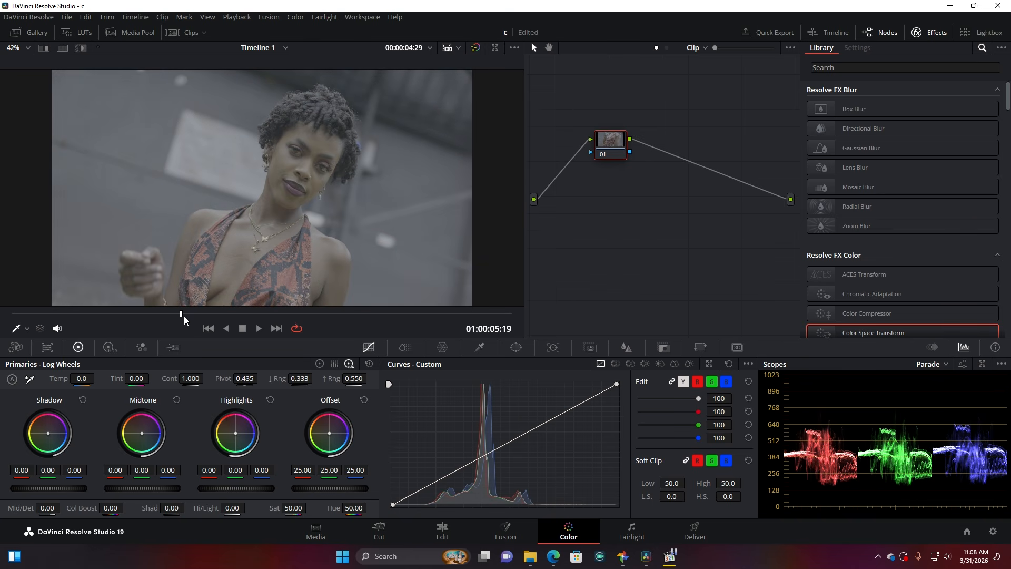
Add a Corrector node and connect it in series between node 01 and the output.
{"action": "left_click_drag", "start_coordinate": [611, 141], "coordinate": [563, 124]}
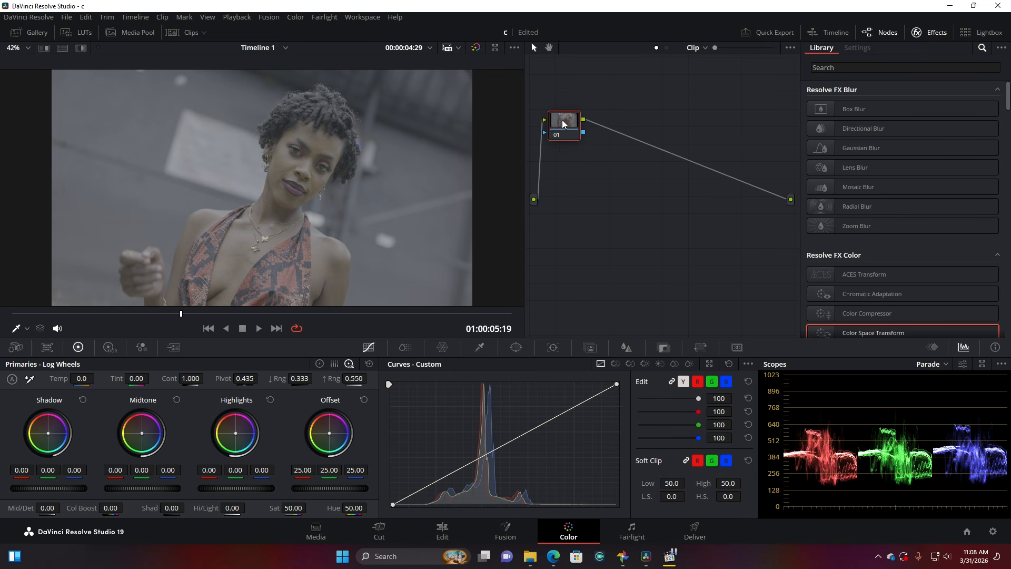
{"action": "right_click", "coordinate": [597, 174]}
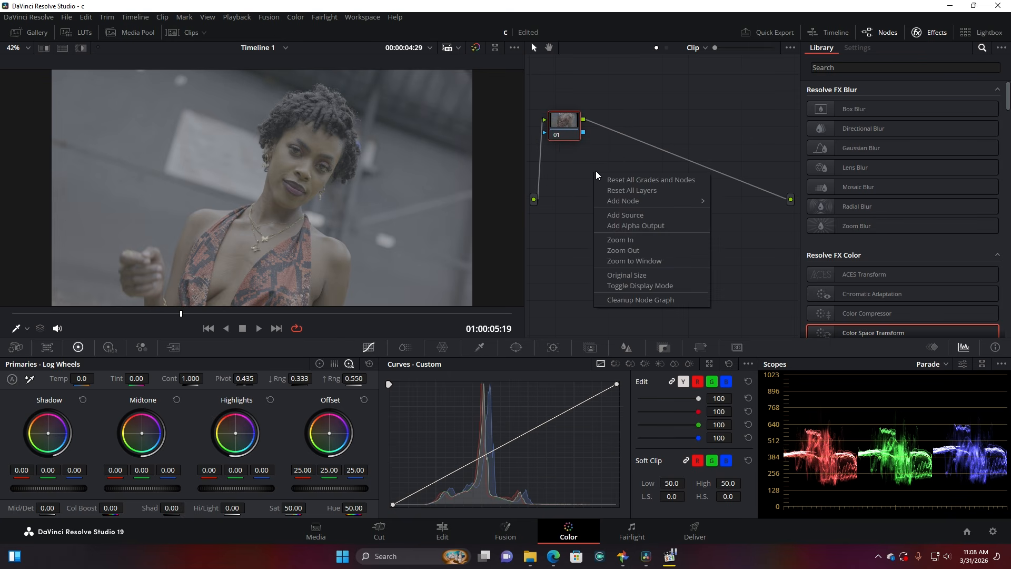
{"action": "mouse_move", "coordinate": [655, 205]}
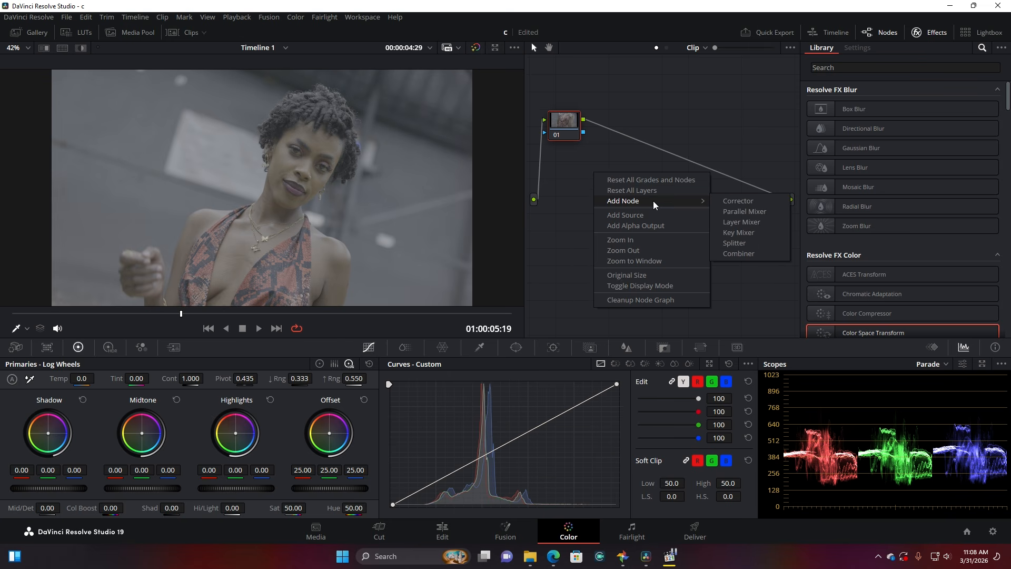
{"action": "left_click", "coordinate": [742, 202]}
{"action": "left_click_drag", "start_coordinate": [582, 179], "coordinate": [584, 121]}
{"action": "left_click_drag", "start_coordinate": [680, 114], "coordinate": [790, 200]}
{"action": "left_click_drag", "start_coordinate": [664, 119], "coordinate": [632, 124]}
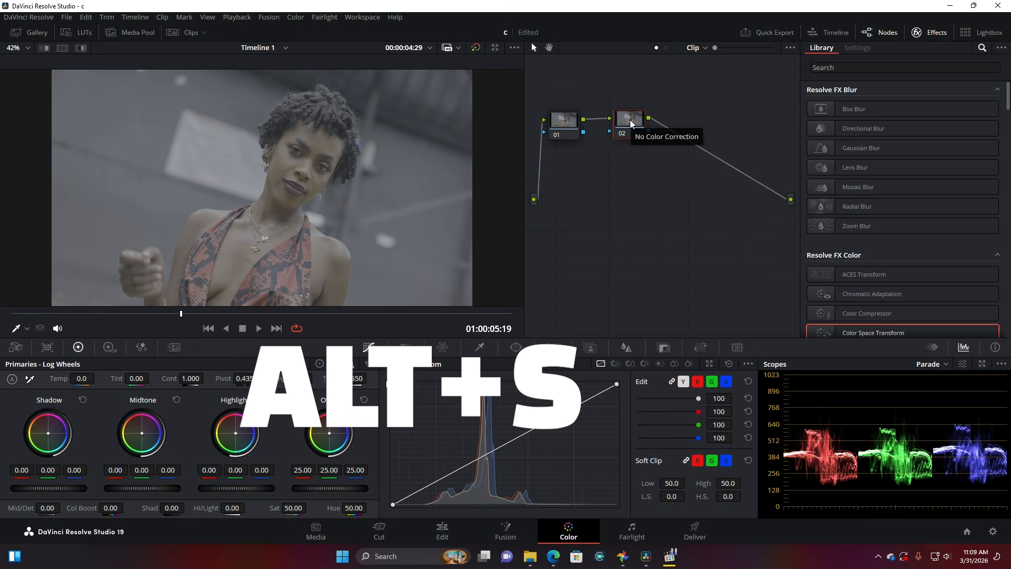
Add four more serial nodes after node 02.
{"action": "key", "text": "alt+s"}
{"action": "key", "text": "alt+s"}
{"action": "key", "text": "alt+s"}
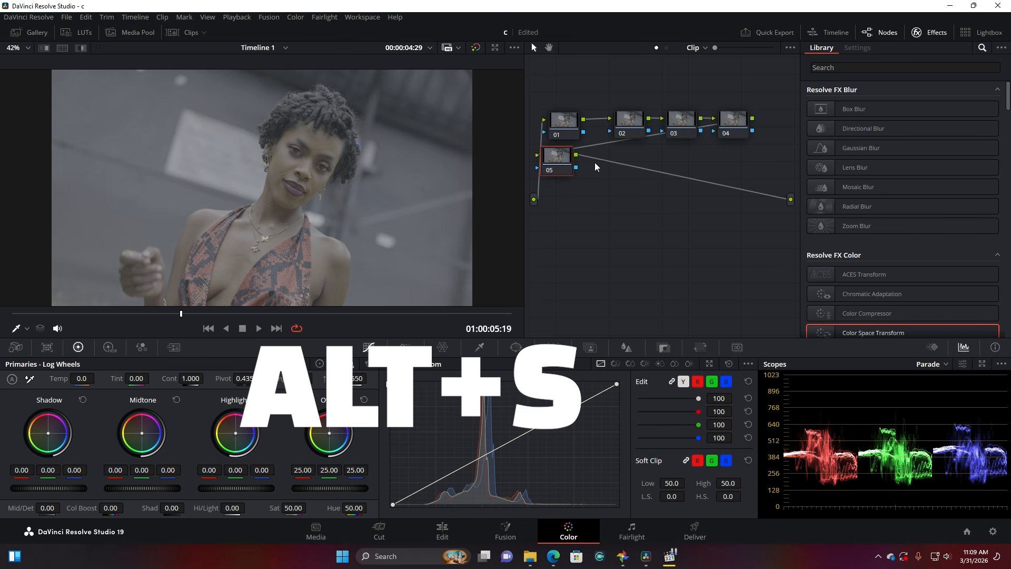
{"action": "key", "text": "alt+s"}
Arrange the node graph with nodes 01 to 04 in an upper row and nodes 05 and 06 below.
{"action": "left_click_drag", "start_coordinate": [645, 216], "coordinate": [558, 157]}
{"action": "left_click_drag", "start_coordinate": [559, 157], "coordinate": [633, 199]}
{"action": "left_click_drag", "start_coordinate": [564, 91], "coordinate": [729, 150]}
{"action": "left_click_drag", "start_coordinate": [729, 126], "coordinate": [731, 136]}
{"action": "left_click", "coordinate": [721, 92]}
{"action": "left_click_drag", "start_coordinate": [573, 141], "coordinate": [575, 138]}
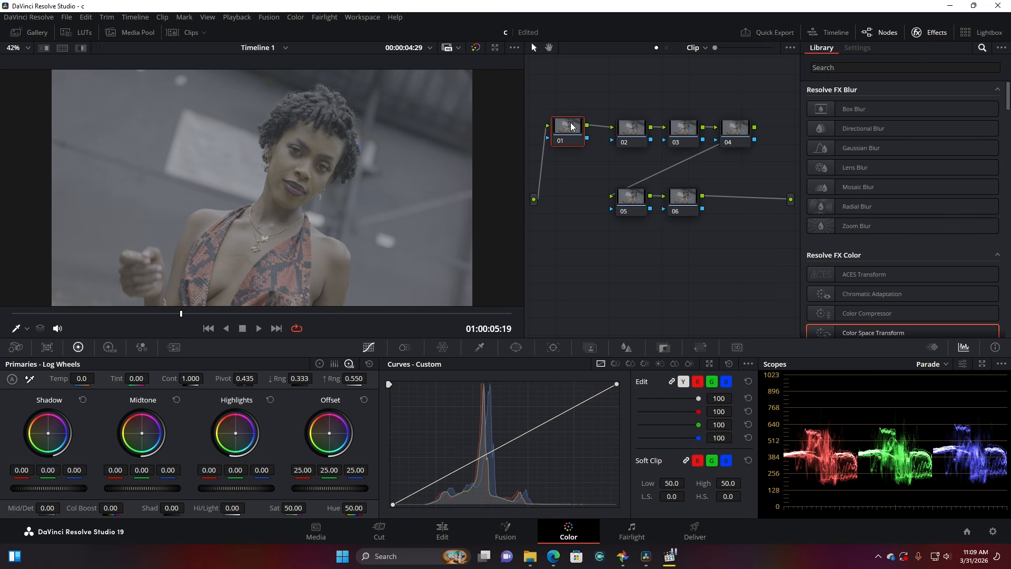
Label node 01 "cst".
{"action": "right_click", "coordinate": [571, 127]}
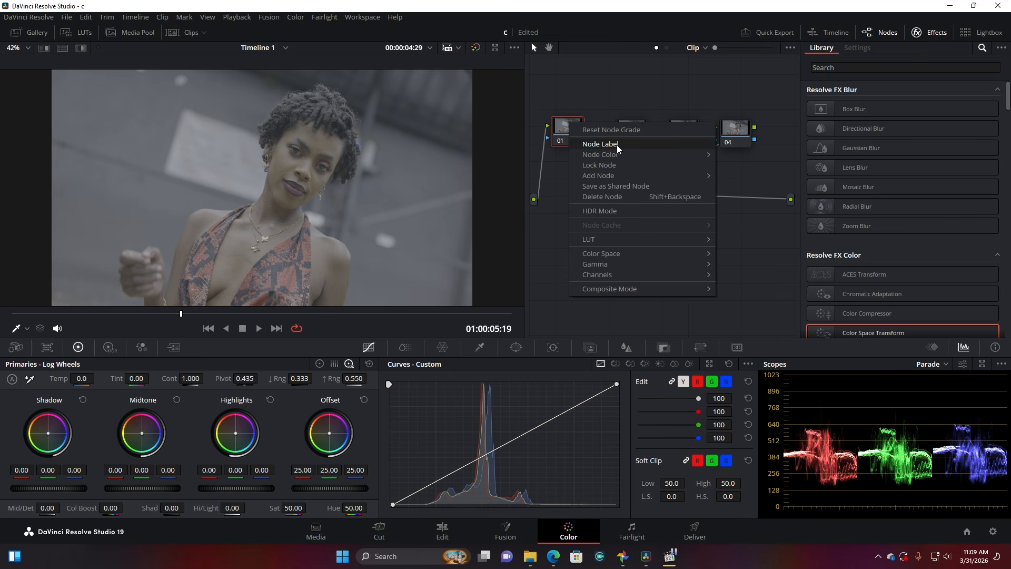
{"action": "left_click", "coordinate": [595, 144]}
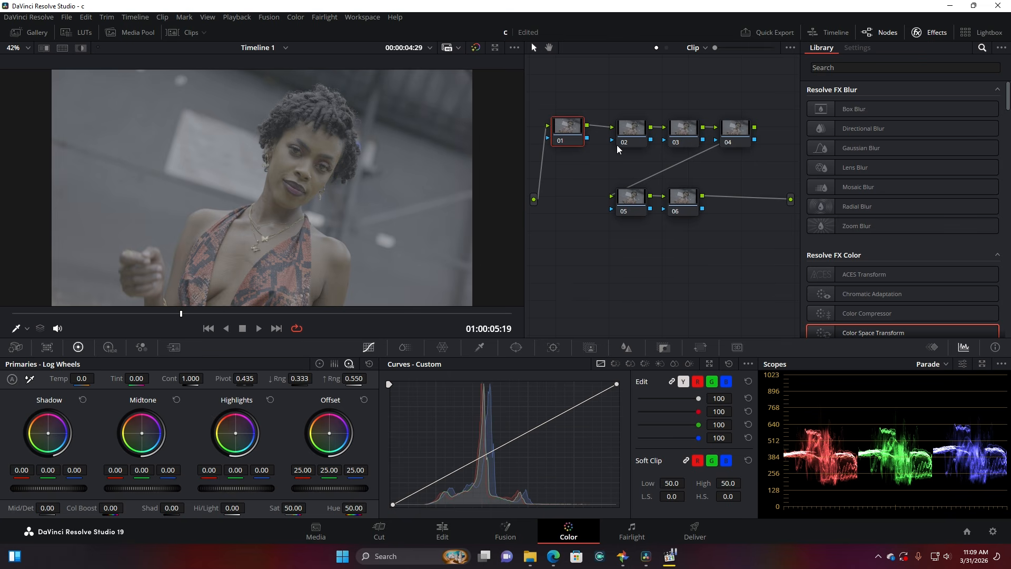
{"action": "type", "text": "cst"}
{"action": "key", "text": "Return"}
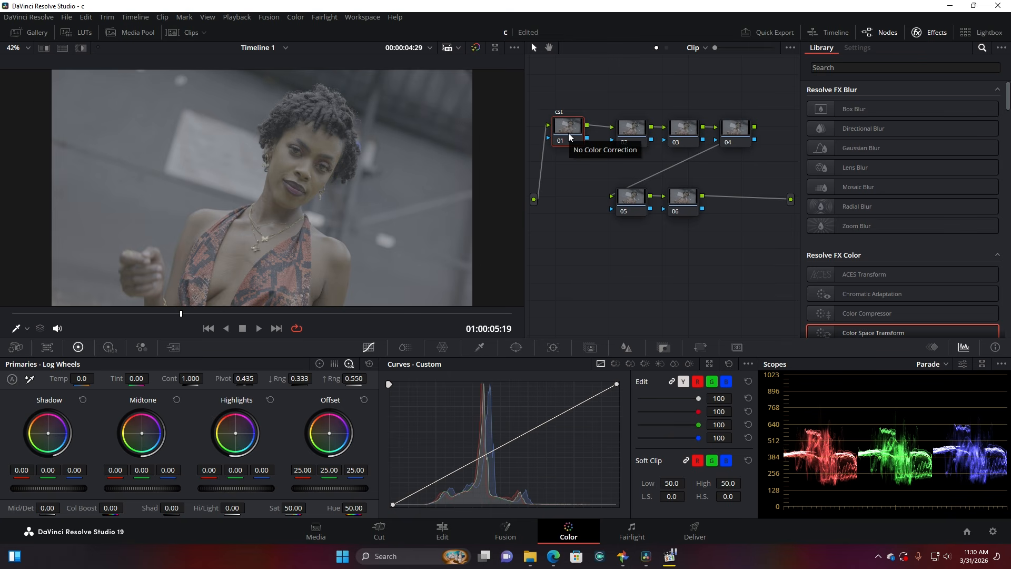
Apply the Color Space Transform effect to the cst node.
{"action": "scroll", "coordinate": [879, 252], "scroll_direction": "down", "scroll_amount": 2}
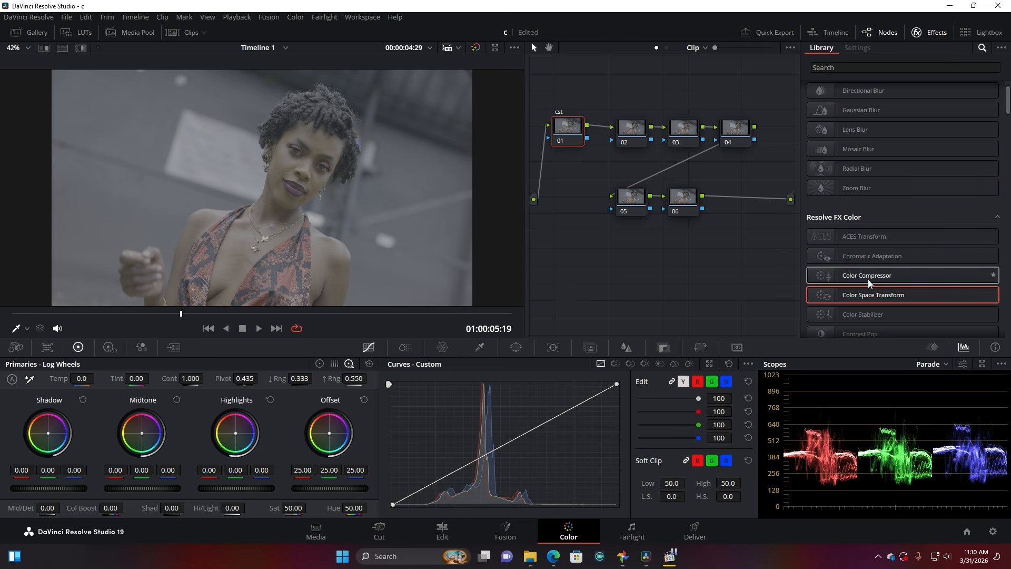
{"action": "left_click", "coordinate": [929, 33]}
{"action": "left_click", "coordinate": [935, 31]}
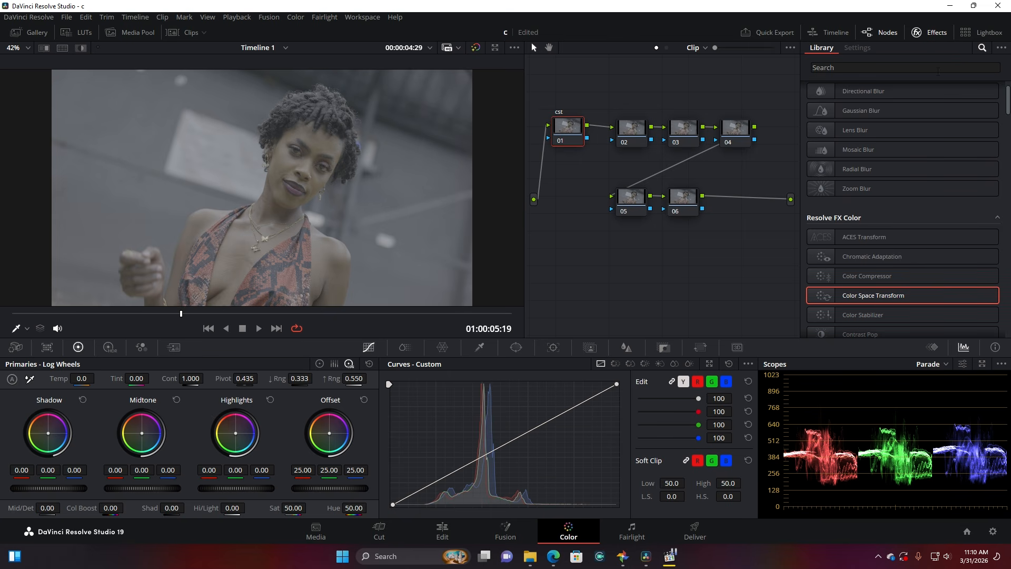
{"action": "left_click", "coordinate": [982, 49]}
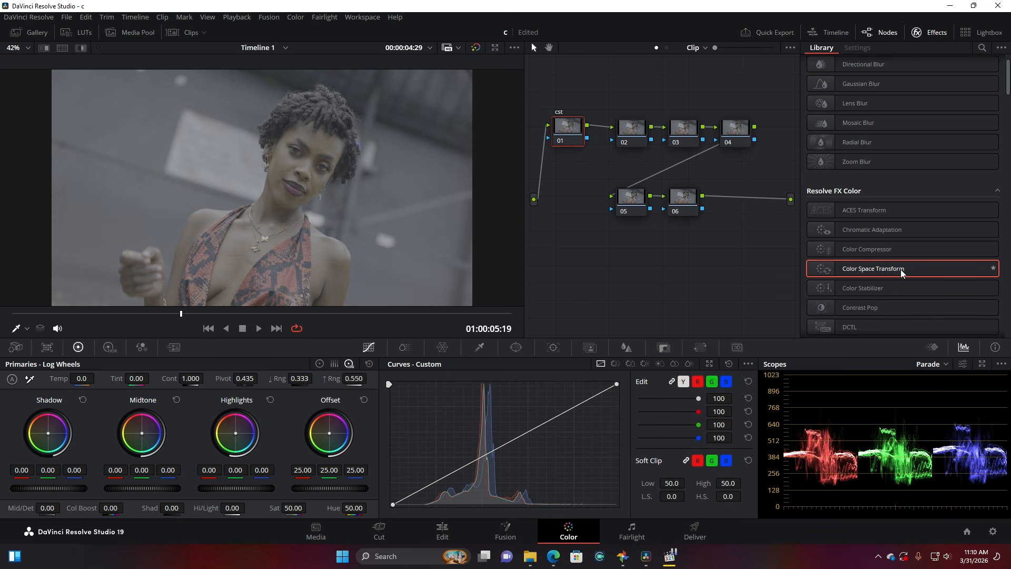
{"action": "left_click_drag", "start_coordinate": [902, 271], "coordinate": [568, 129]}
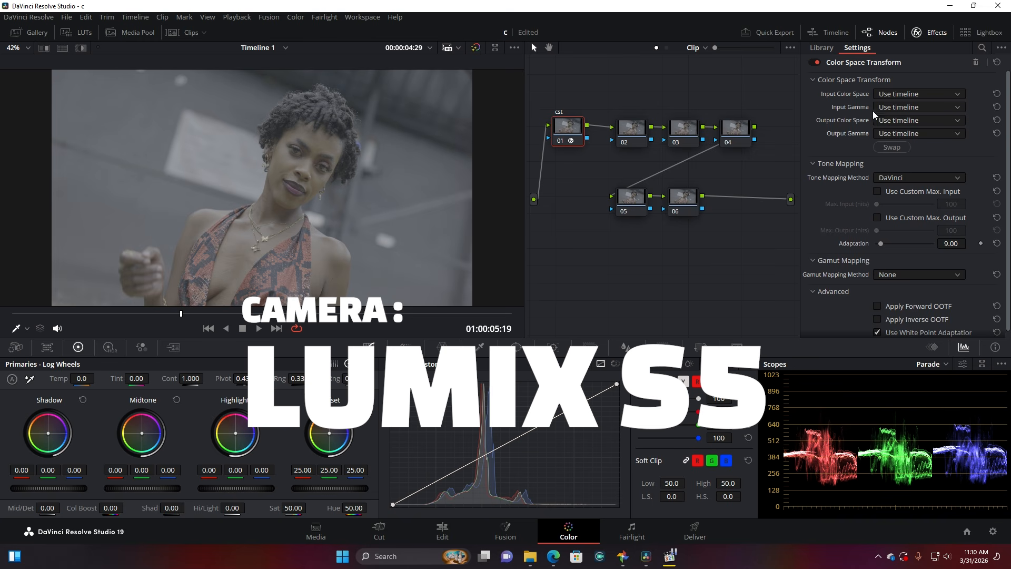
Set the transform's input color space to Panasonic V-Gamut and its input gamma to Panasonic V-Log.
{"action": "left_click", "coordinate": [901, 94]}
{"action": "scroll", "coordinate": [907, 131], "scroll_direction": "down", "scroll_amount": 4}
{"action": "scroll", "coordinate": [906, 132], "scroll_direction": "down", "scroll_amount": 3}
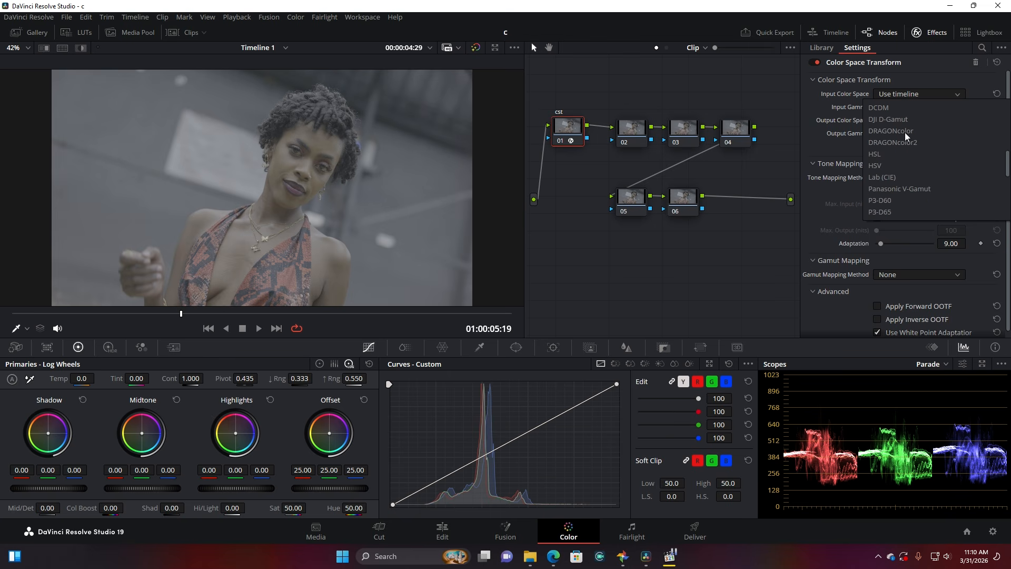
{"action": "left_click", "coordinate": [920, 193]}
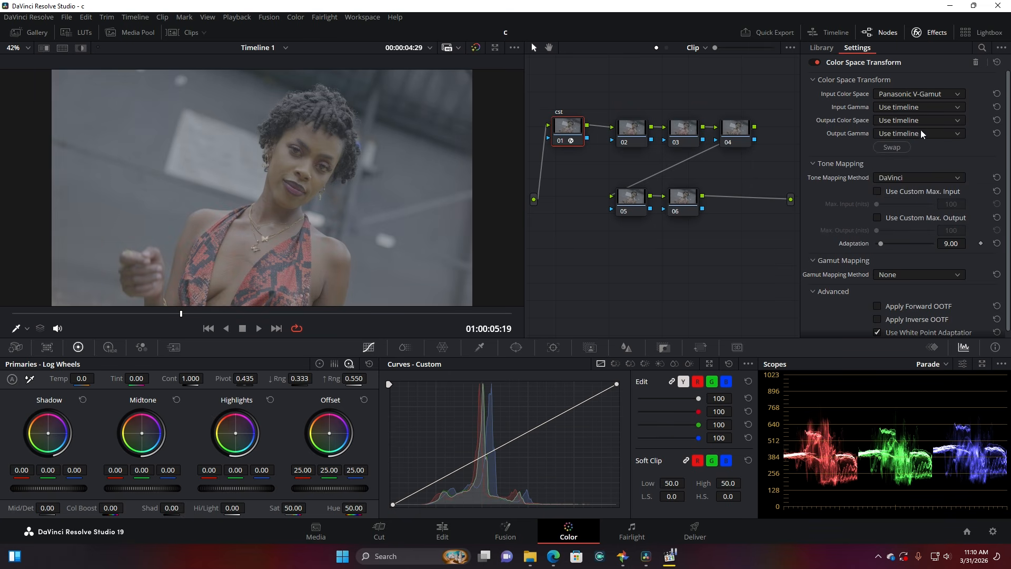
{"action": "left_click", "coordinate": [920, 108]}
{"action": "scroll", "coordinate": [930, 159], "scroll_direction": "down", "scroll_amount": 5}
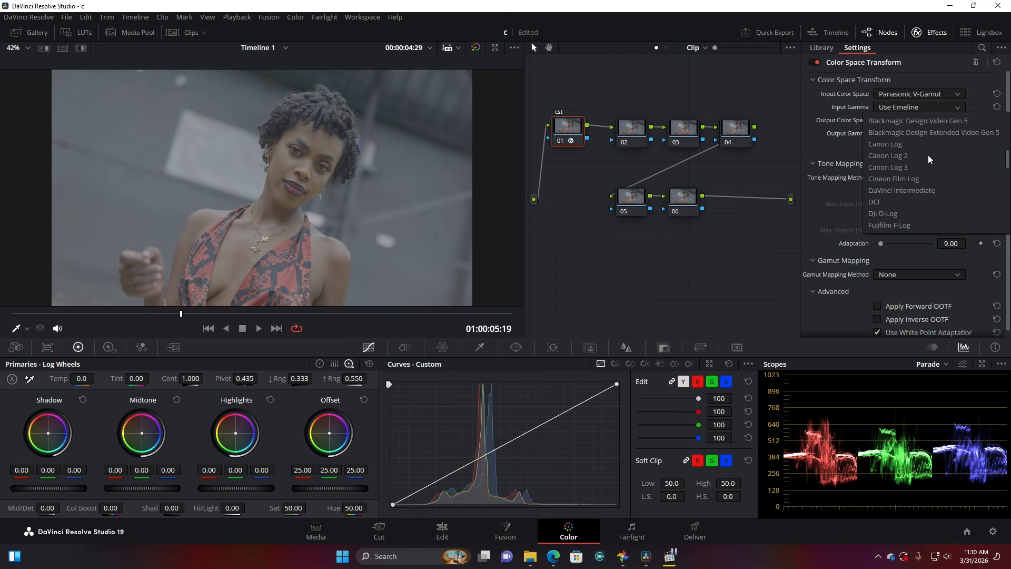
{"action": "scroll", "coordinate": [904, 227], "scroll_direction": "down", "scroll_amount": 2}
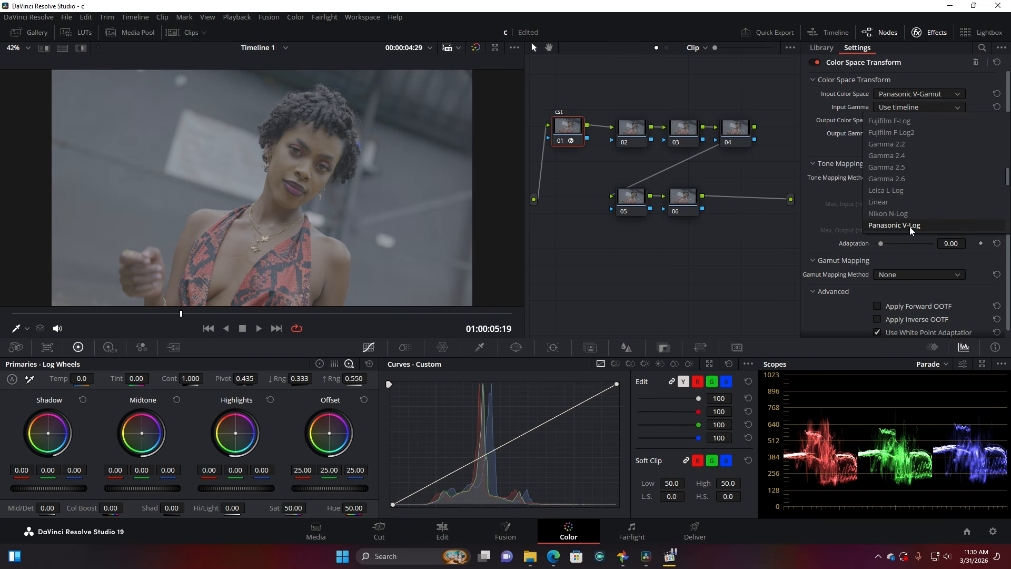
{"action": "left_click", "coordinate": [903, 226]}
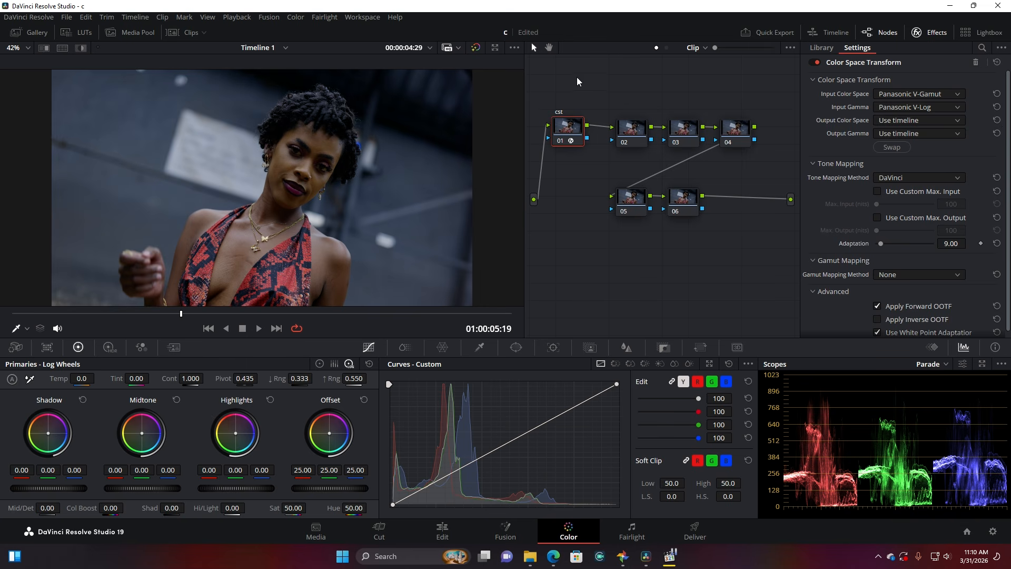
Set both the output color space and the output gamma of the transform to Rec.709.
{"action": "left_click", "coordinate": [910, 121]}
{"action": "scroll", "coordinate": [913, 170], "scroll_direction": "down", "scroll_amount": 8}
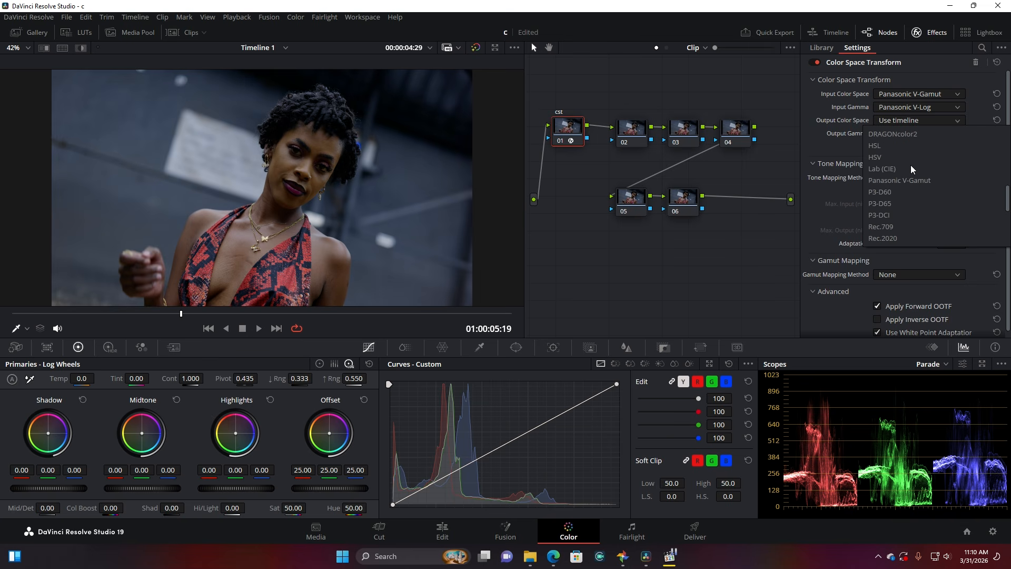
{"action": "scroll", "coordinate": [913, 169], "scroll_direction": "down", "scroll_amount": 5}
{"action": "left_click", "coordinate": [901, 140]}
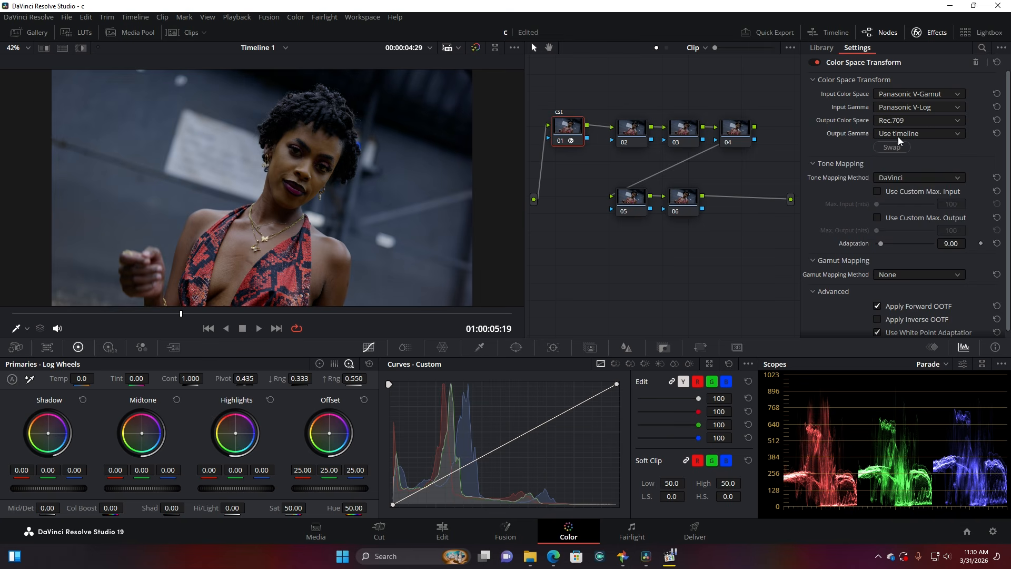
{"action": "left_click", "coordinate": [905, 134]}
{"action": "scroll", "coordinate": [913, 182], "scroll_direction": "down", "scroll_amount": 8}
{"action": "scroll", "coordinate": [913, 183], "scroll_direction": "down", "scroll_amount": 4}
{"action": "left_click", "coordinate": [900, 229]}
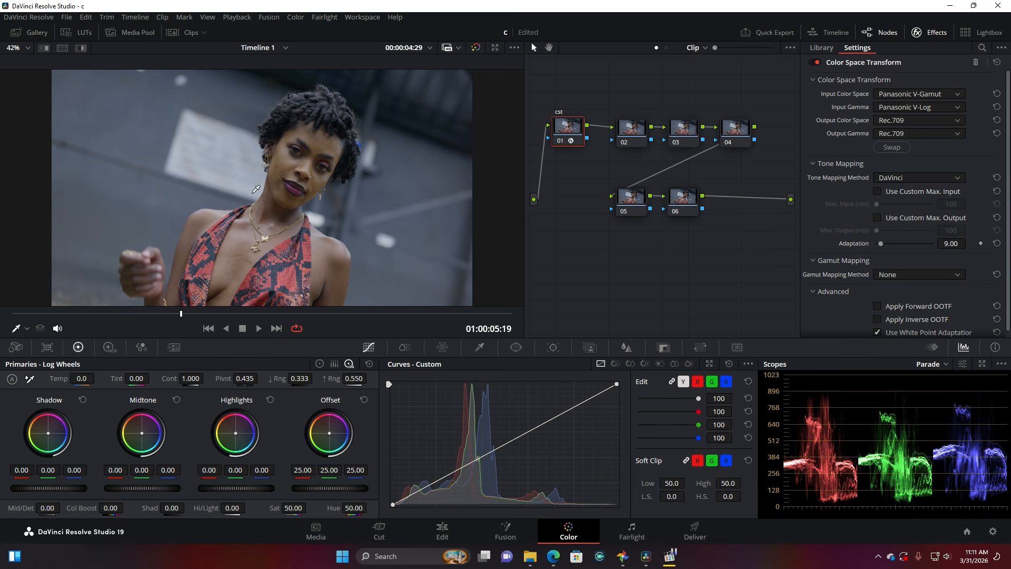
Look through the available input color space and input gamma options for other camera brands.
{"action": "left_click", "coordinate": [926, 95]}
{"action": "scroll", "coordinate": [923, 142], "scroll_direction": "down", "scroll_amount": 3}
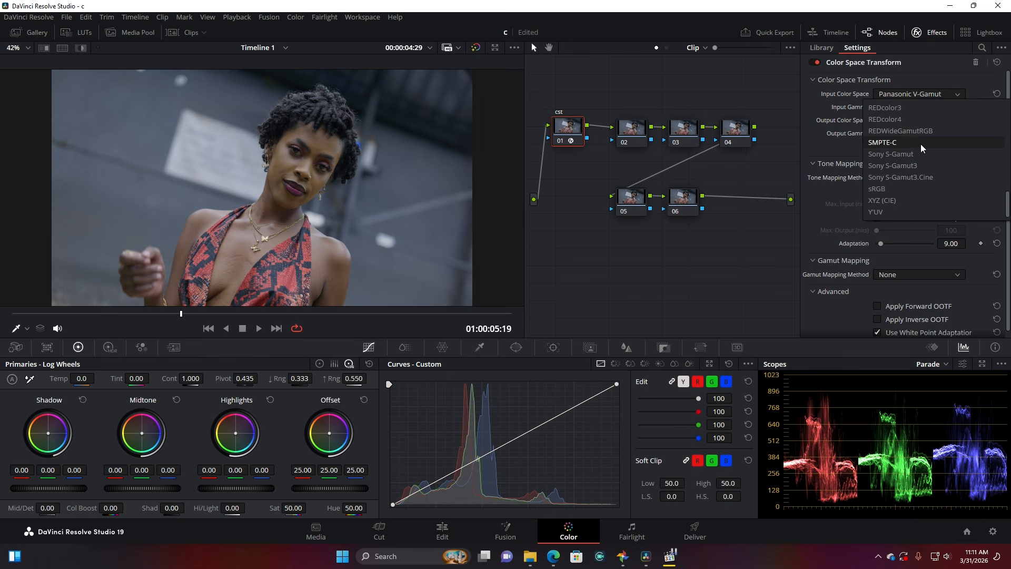
{"action": "scroll", "coordinate": [903, 187], "scroll_direction": "up", "scroll_amount": 3}
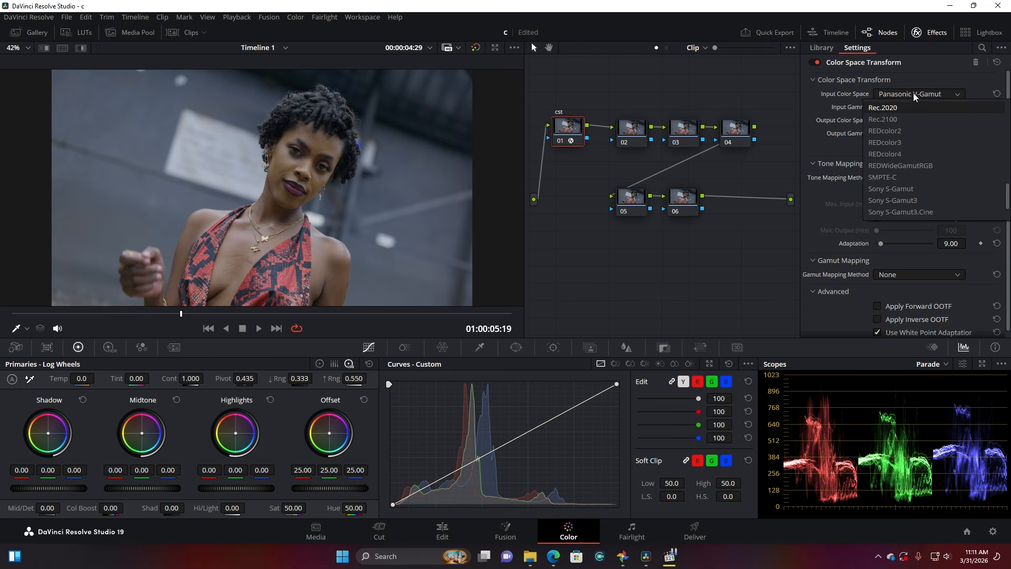
{"action": "left_click", "coordinate": [915, 96]}
{"action": "left_click", "coordinate": [903, 106]}
{"action": "scroll", "coordinate": [923, 178], "scroll_direction": "down", "scroll_amount": 3}
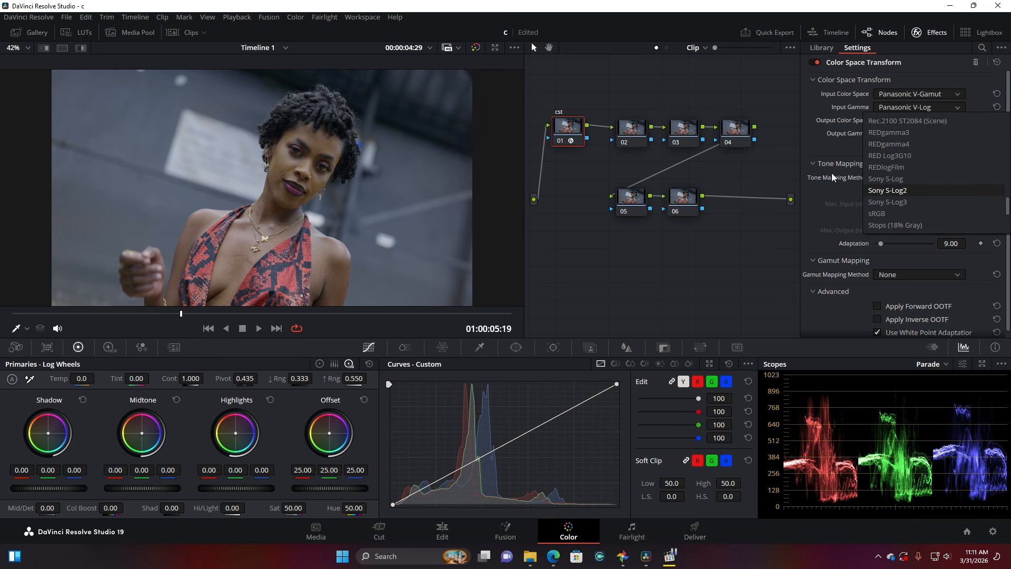
{"action": "left_click", "coordinate": [645, 251]}
Label the second node "exposure" and shift it slightly within the node chain.
{"action": "left_click", "coordinate": [635, 132]}
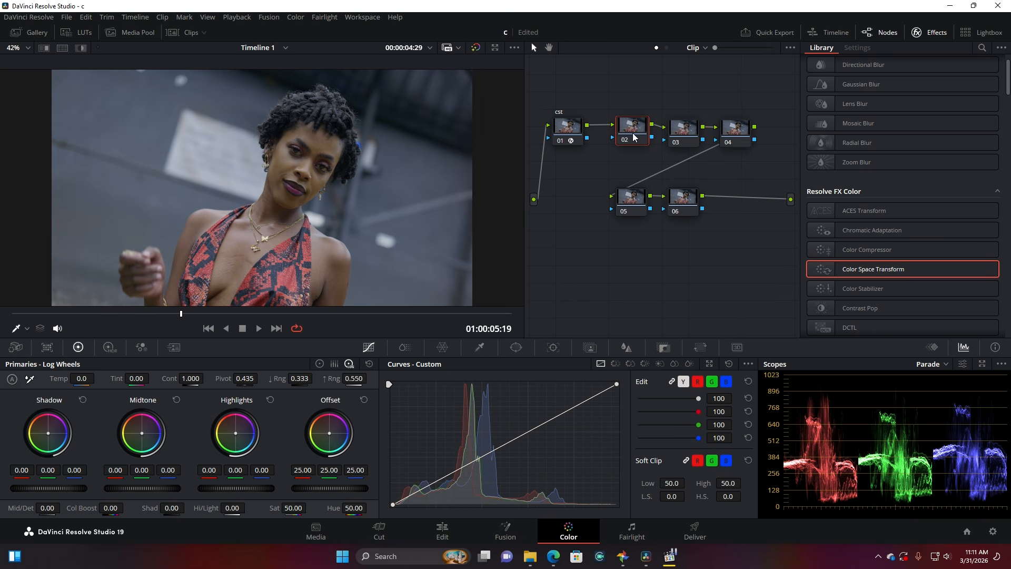
{"action": "right_click", "coordinate": [634, 130]}
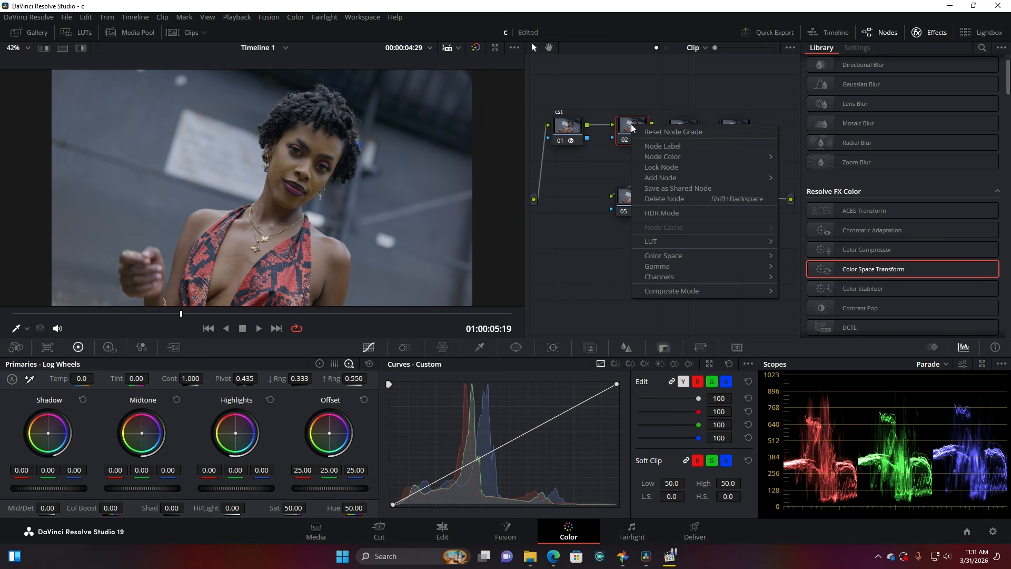
{"action": "left_click", "coordinate": [672, 147]}
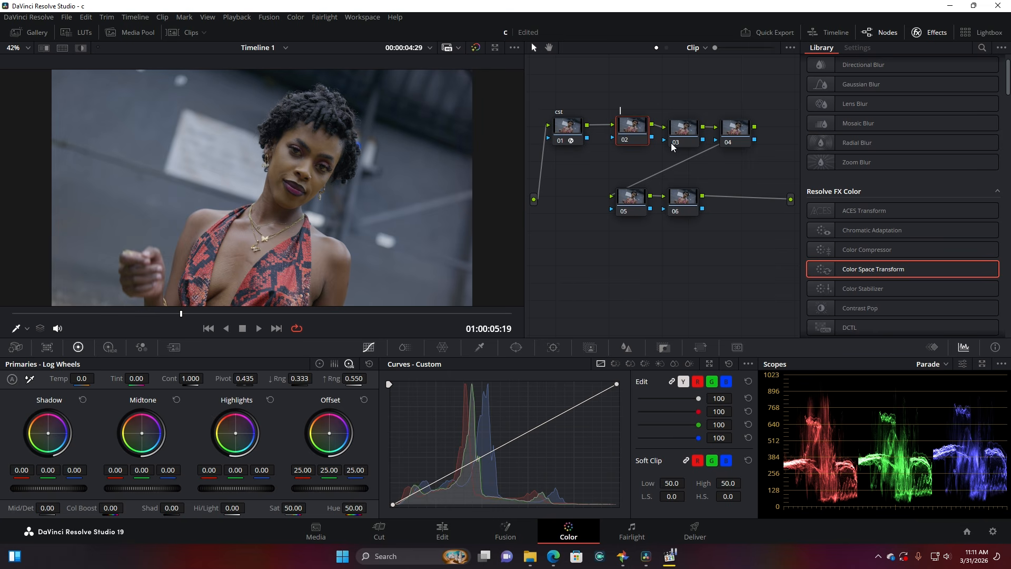
{"action": "type", "text": "exposure"}
{"action": "left_click", "coordinate": [636, 134]}
{"action": "left_click_drag", "start_coordinate": [636, 138], "coordinate": [632, 138]}
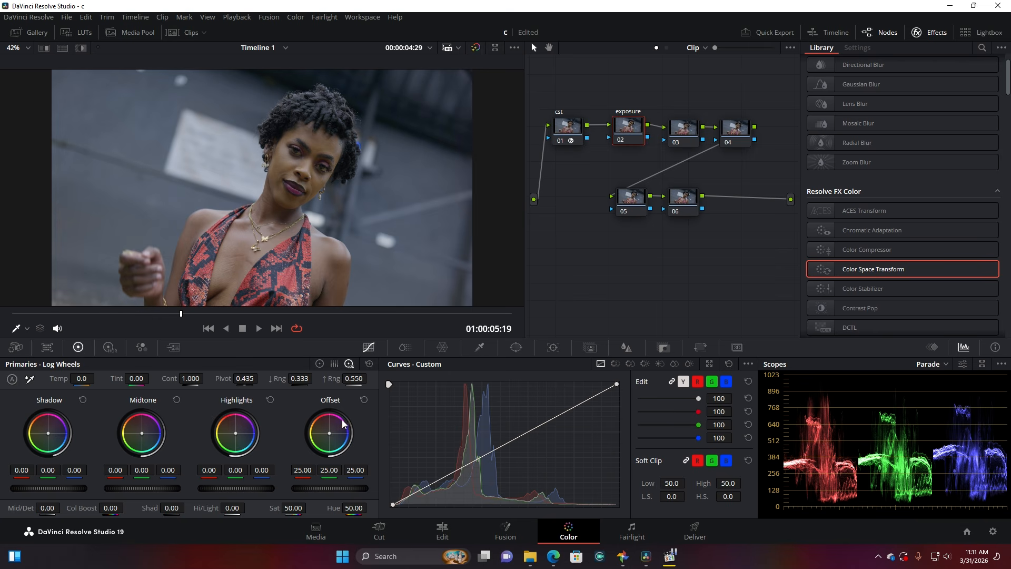
Switch the primaries from log wheels to color wheels and the scope from Parade to Waveform.
{"action": "left_click", "coordinate": [320, 365]}
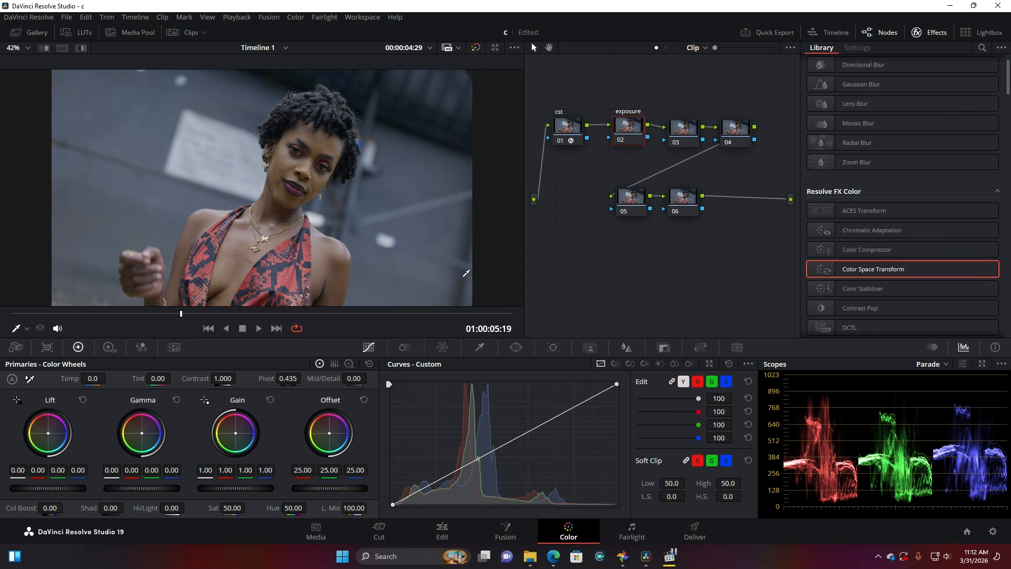
{"action": "left_click", "coordinate": [941, 364]}
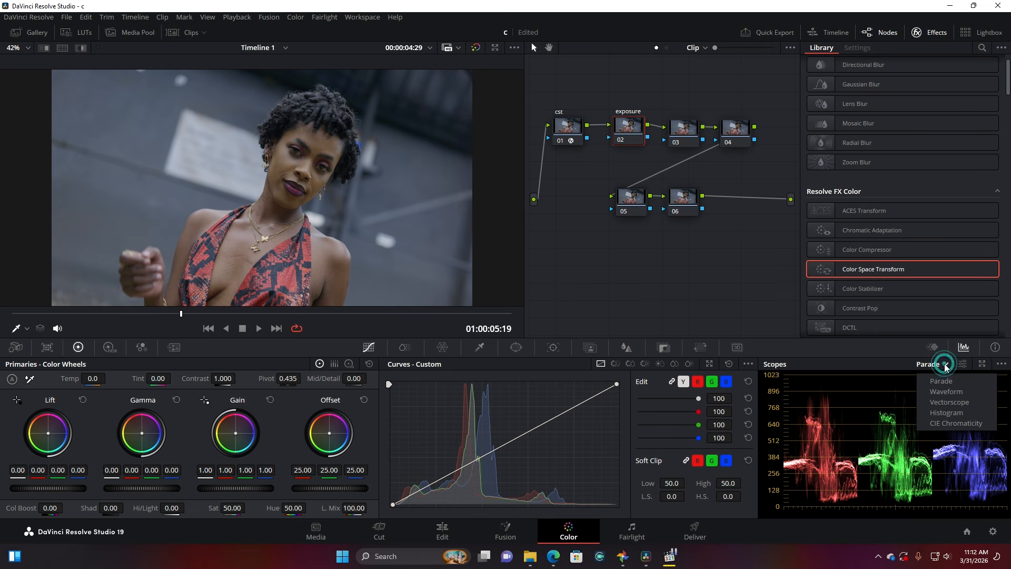
{"action": "left_click", "coordinate": [946, 392]}
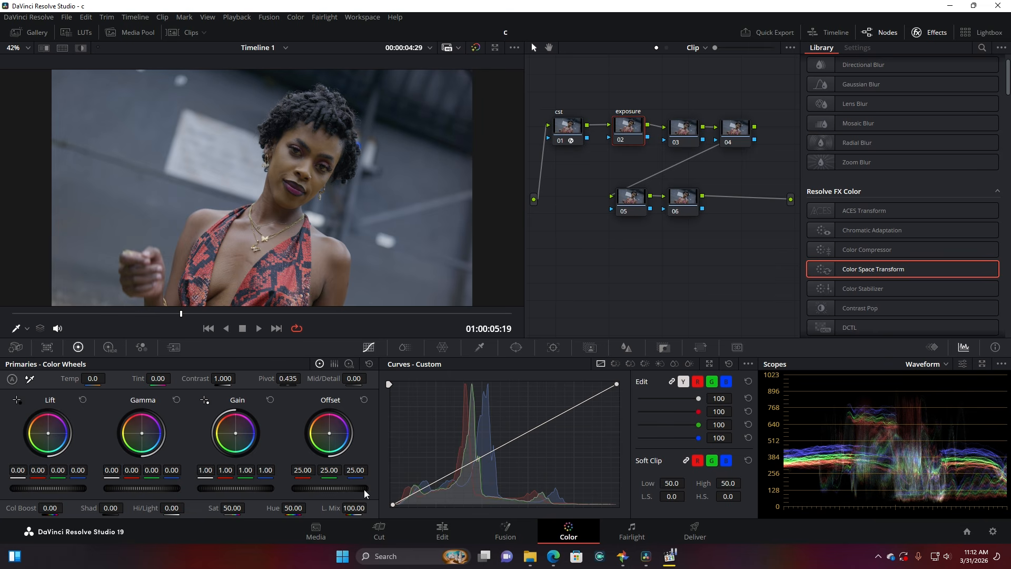
Raise the master offset of the exposure node to 30.95 and compare the image with the node off and on.
{"action": "left_click_drag", "start_coordinate": [327, 489], "coordinate": [369, 489]}
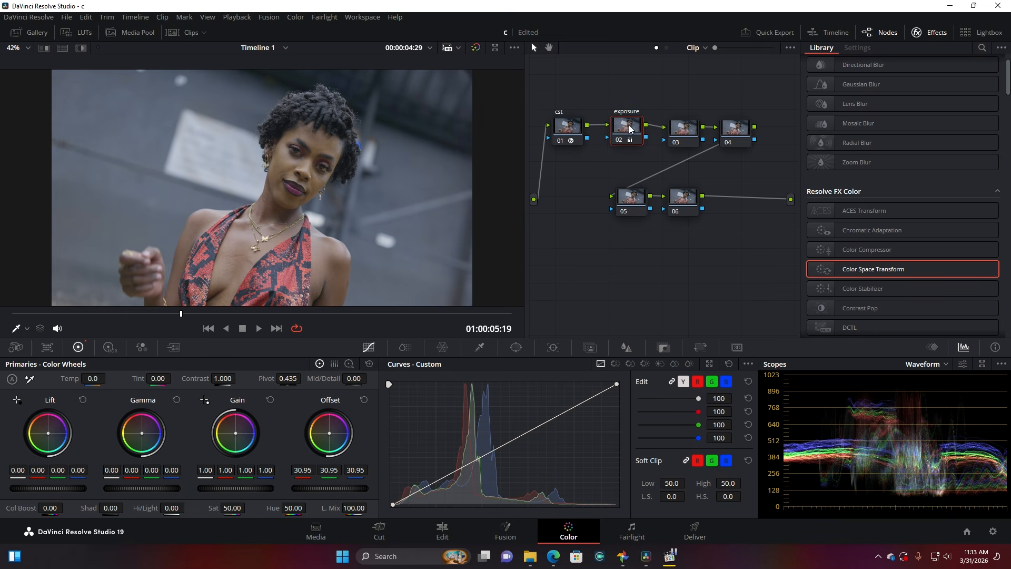
{"action": "left_click", "coordinate": [620, 140]}
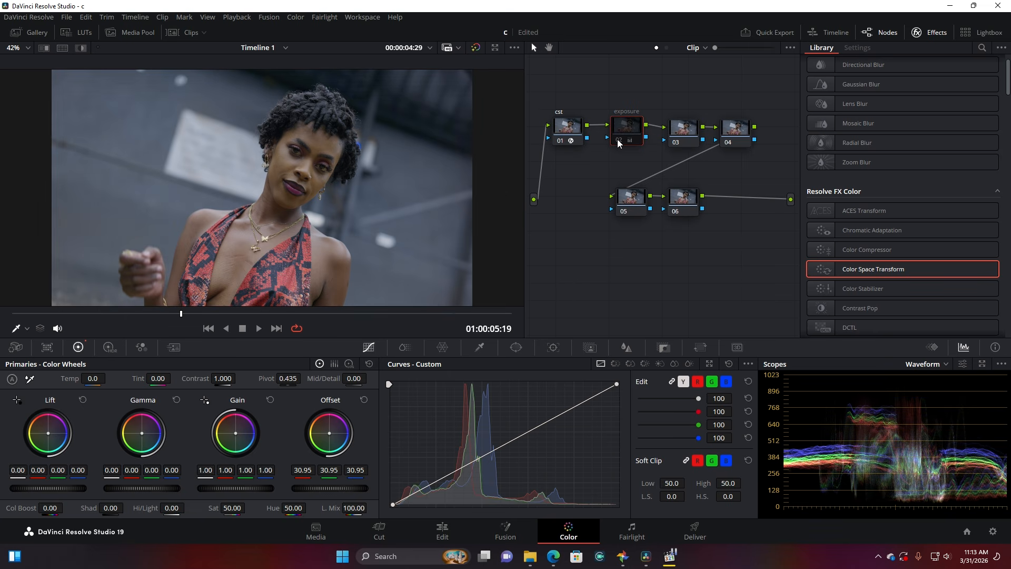
{"action": "key", "text": "ctrl+d"}
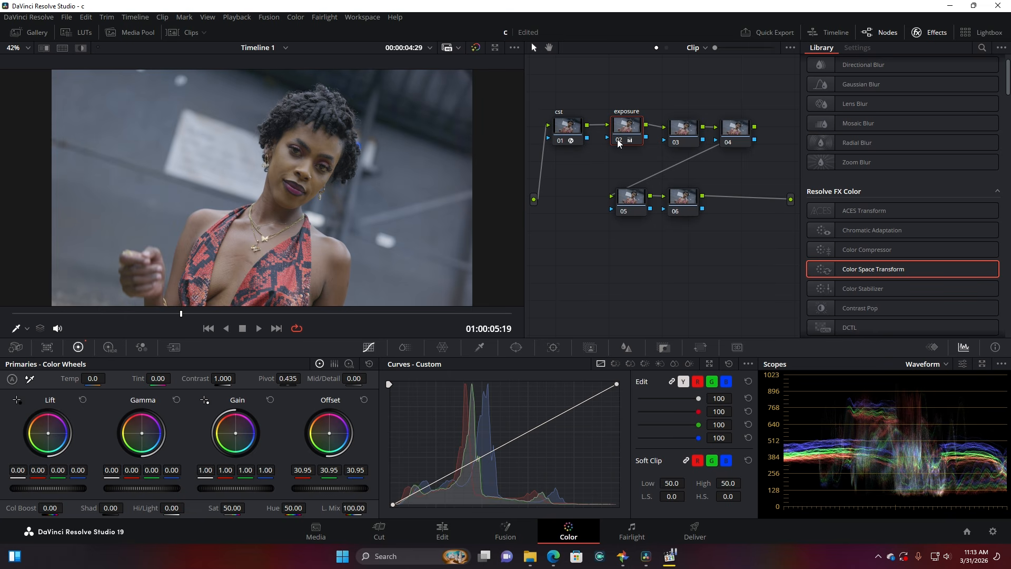
Label the third node "wb".
{"action": "left_click", "coordinate": [683, 128]}
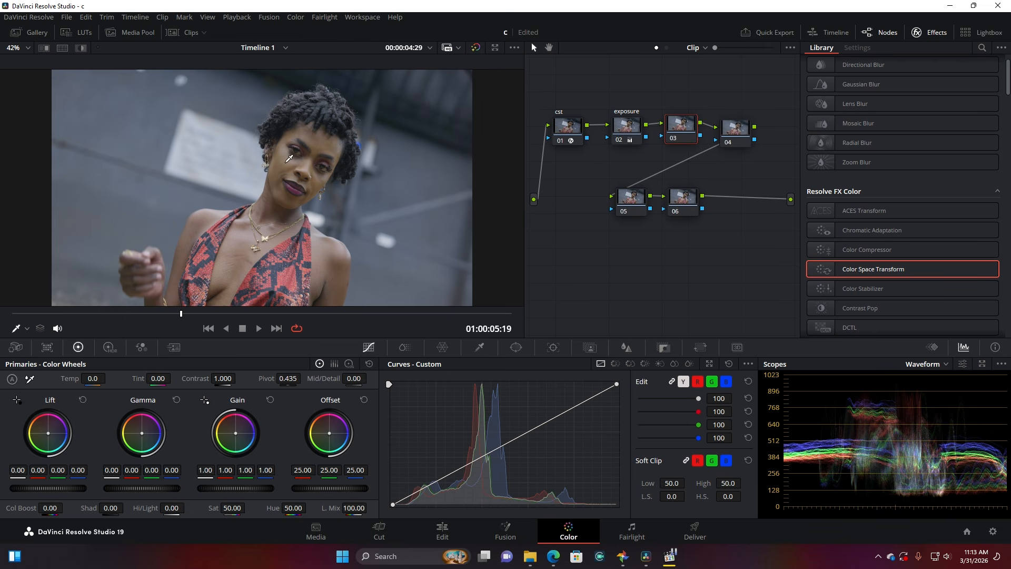
{"action": "right_click", "coordinate": [682, 132]}
{"action": "left_click", "coordinate": [714, 148]}
{"action": "type", "text": "wb"}
White-balance the wb node from the small white background spot, giving temperature 360.8 and tint -1.09, and compare the node off and on.
{"action": "left_click", "coordinate": [29, 379]}
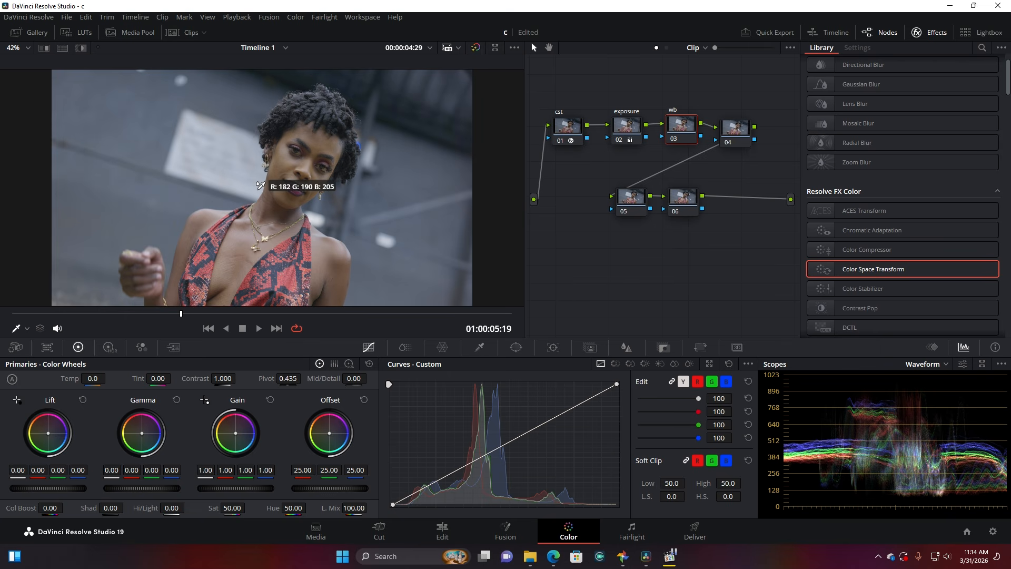
{"action": "left_click", "coordinate": [383, 239]}
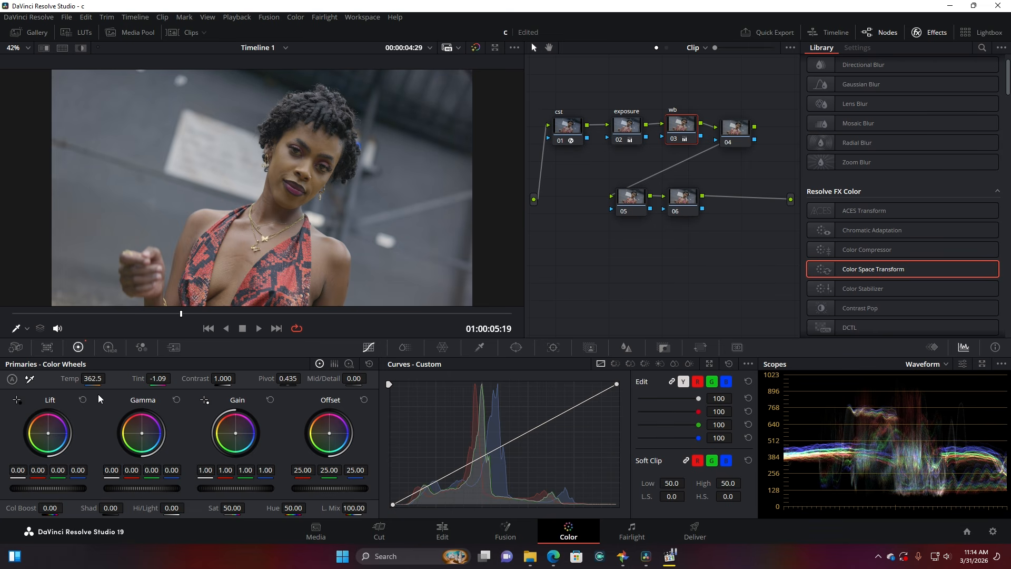
{"action": "key", "text": "ctrl+z"}
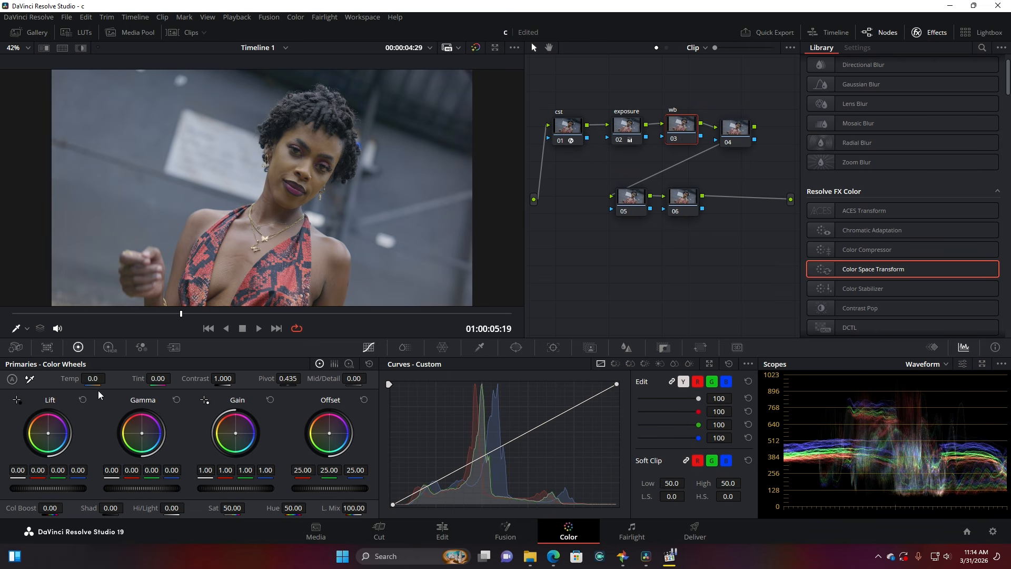
{"action": "left_click", "coordinate": [387, 239]}
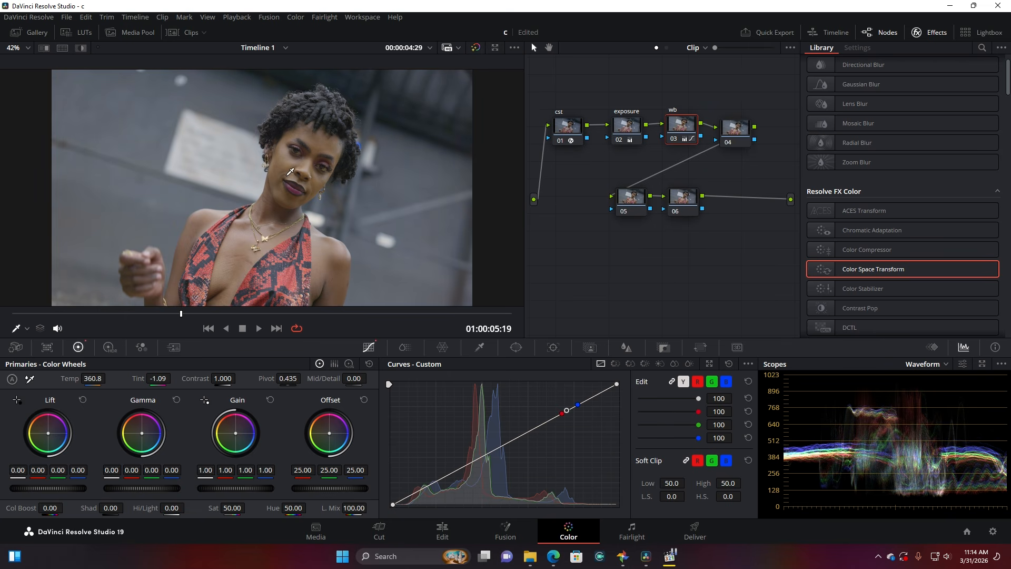
{"action": "left_click_drag", "start_coordinate": [91, 385], "coordinate": [109, 379]}
{"action": "left_click", "coordinate": [672, 142]}
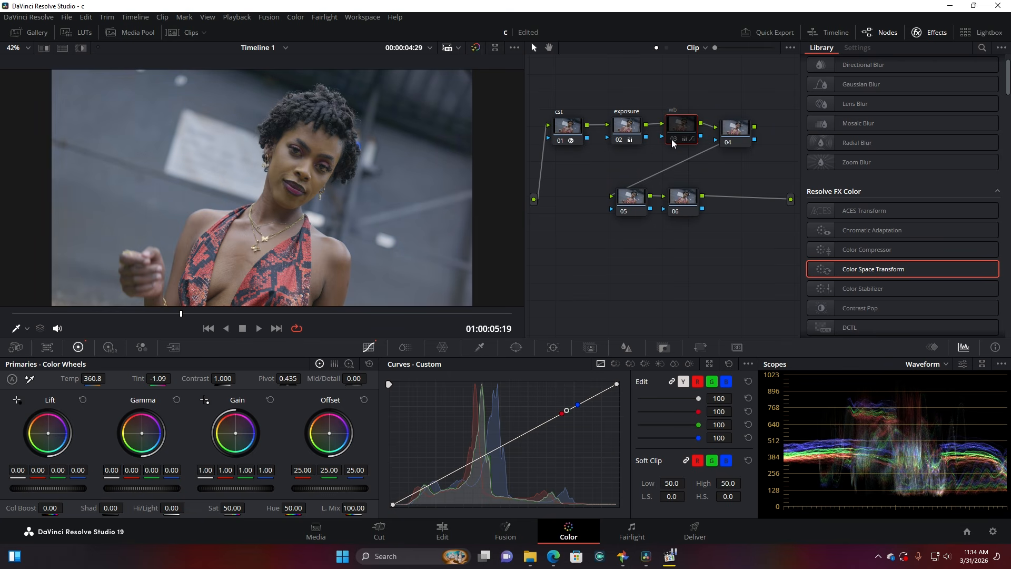
{"action": "left_click", "coordinate": [672, 142]}
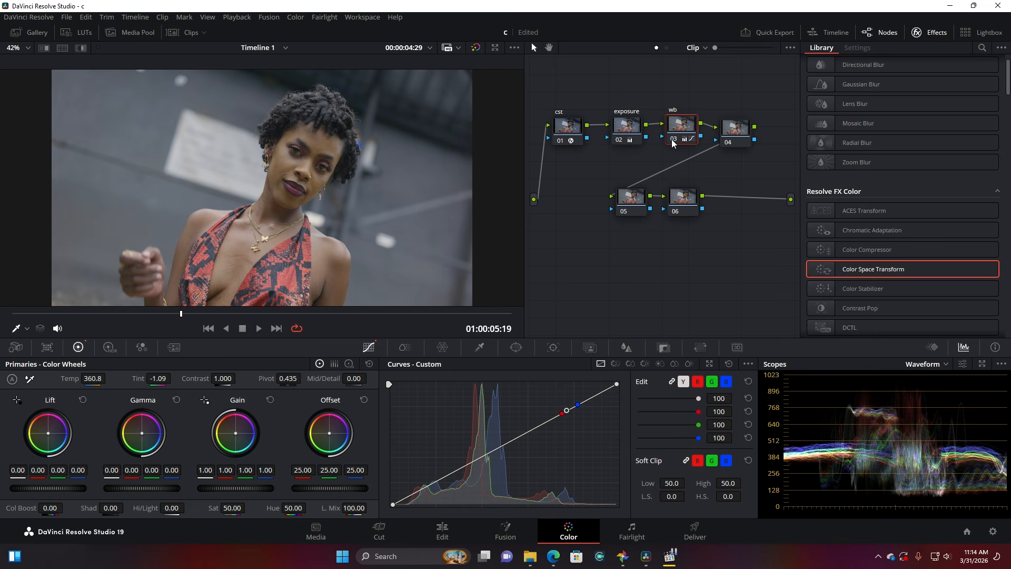
Adjust the contrast of the fourth node against the waveform, settling on 1.284.
{"action": "left_click", "coordinate": [743, 130]}
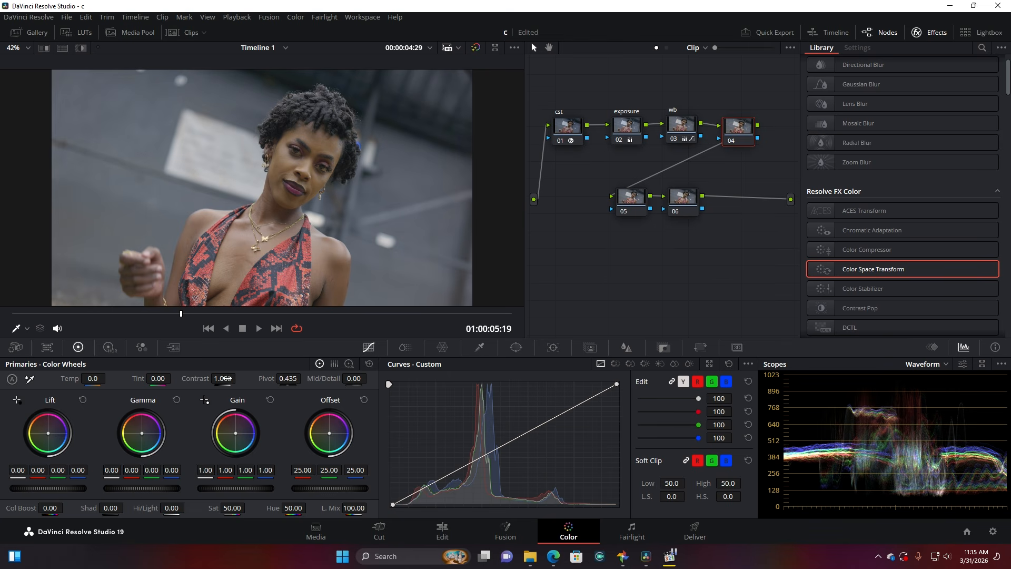
{"action": "mouse_move", "coordinate": [223, 379]}
{"action": "left_mouse_down"}
{"action": "mouse_move", "coordinate": [245, 379]}
{"action": "mouse_move", "coordinate": [217, 379]}
{"action": "mouse_move", "coordinate": [235, 379]}
{"action": "left_mouse_up"}
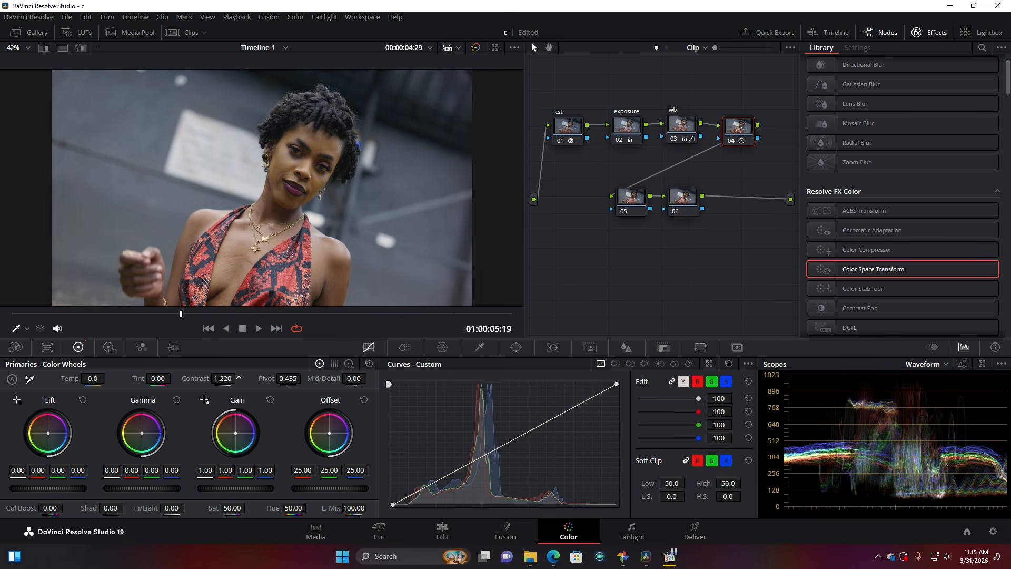
{"action": "left_click_drag", "start_coordinate": [235, 379], "coordinate": [220, 379]}
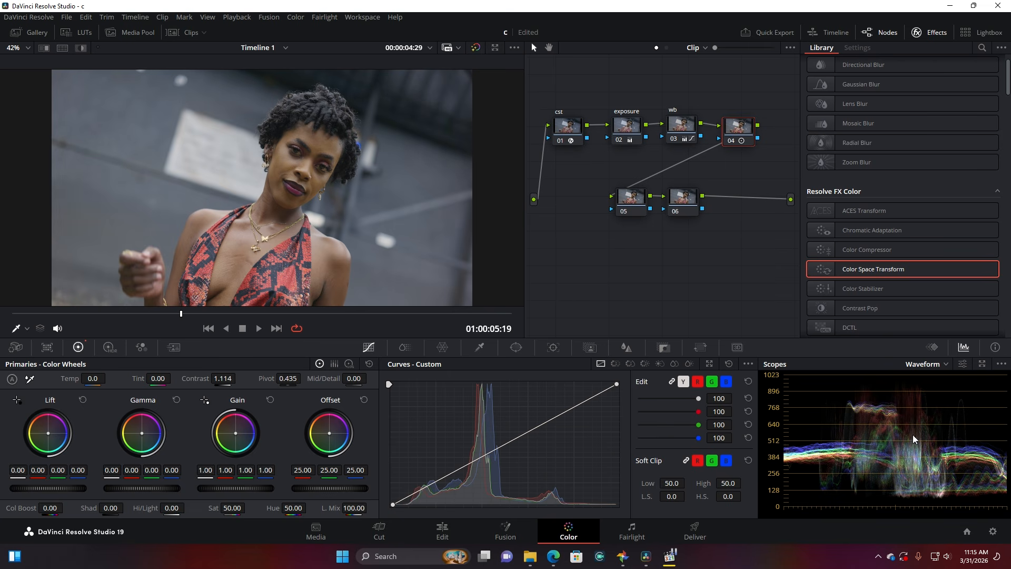
{"action": "left_click_drag", "start_coordinate": [223, 379], "coordinate": [264, 379]}
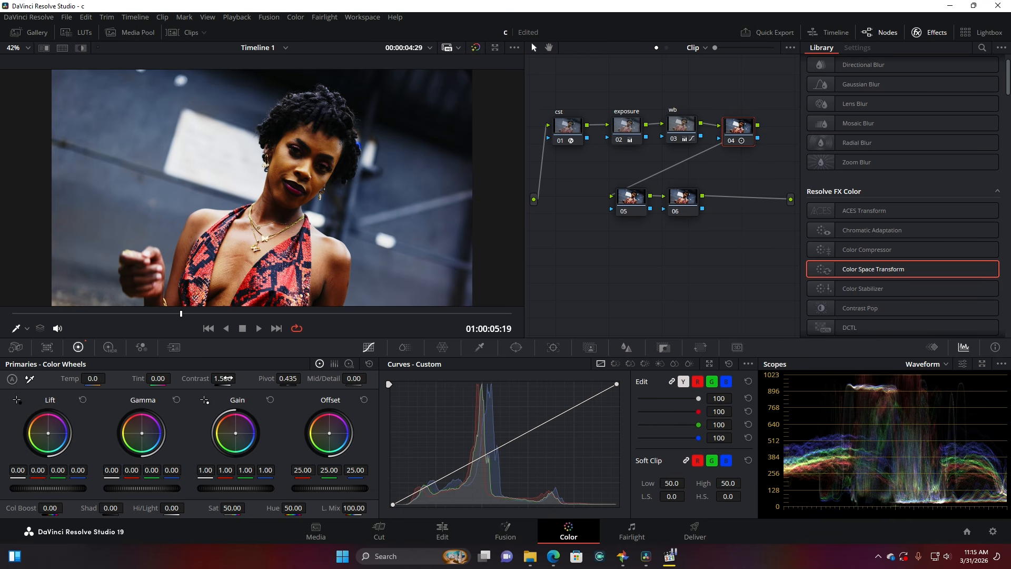
{"action": "left_click_drag", "start_coordinate": [227, 379], "coordinate": [229, 378]}
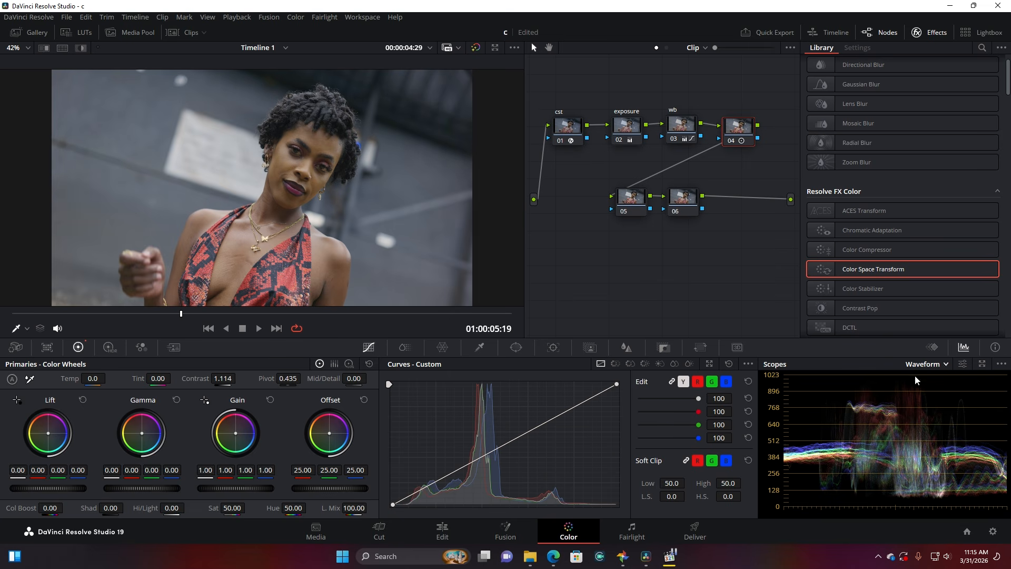
{"action": "left_click_drag", "start_coordinate": [217, 378], "coordinate": [239, 379]}
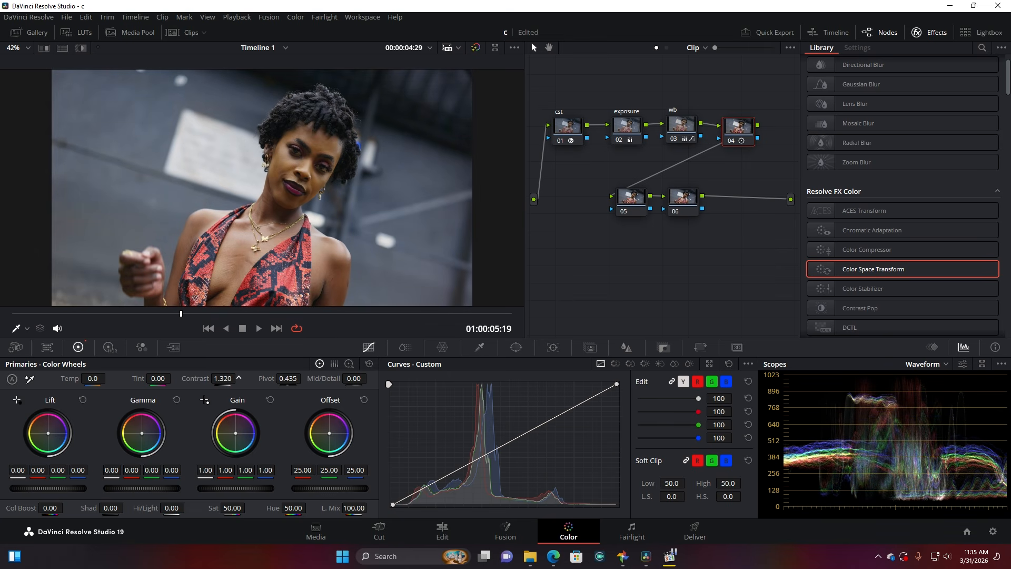
{"action": "left_click_drag", "start_coordinate": [239, 379], "coordinate": [235, 378]}
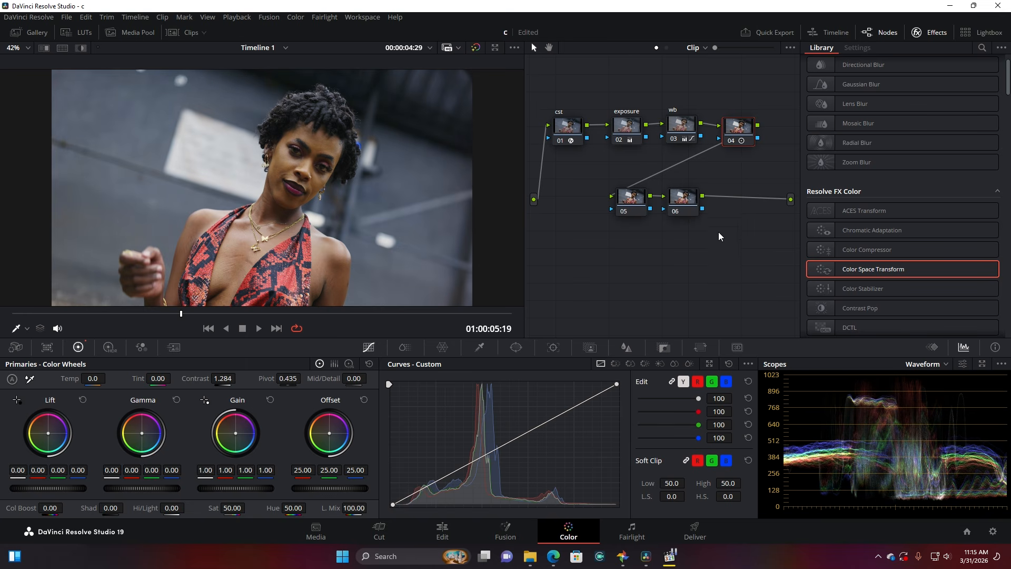
Spread the fifth and sixth nodes farther apart in the lower row of the node graph.
{"action": "left_click_drag", "start_coordinate": [732, 300], "coordinate": [610, 185]}
{"action": "left_click", "coordinate": [681, 200]}
{"action": "left_click_drag", "start_coordinate": [693, 207], "coordinate": [711, 211]}
{"action": "left_click", "coordinate": [634, 212]}
{"action": "left_click_drag", "start_coordinate": [634, 212], "coordinate": [621, 210]}
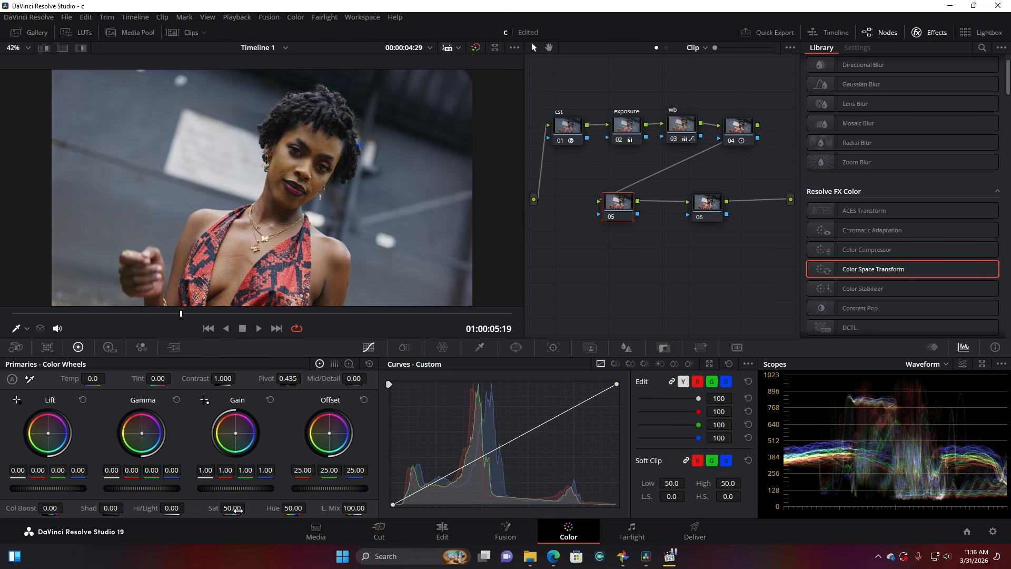
Try saturation values of 79.40 and 0 on the fifth node and settle on 50.20.
{"action": "left_click_drag", "start_coordinate": [228, 508], "coordinate": [253, 508]}
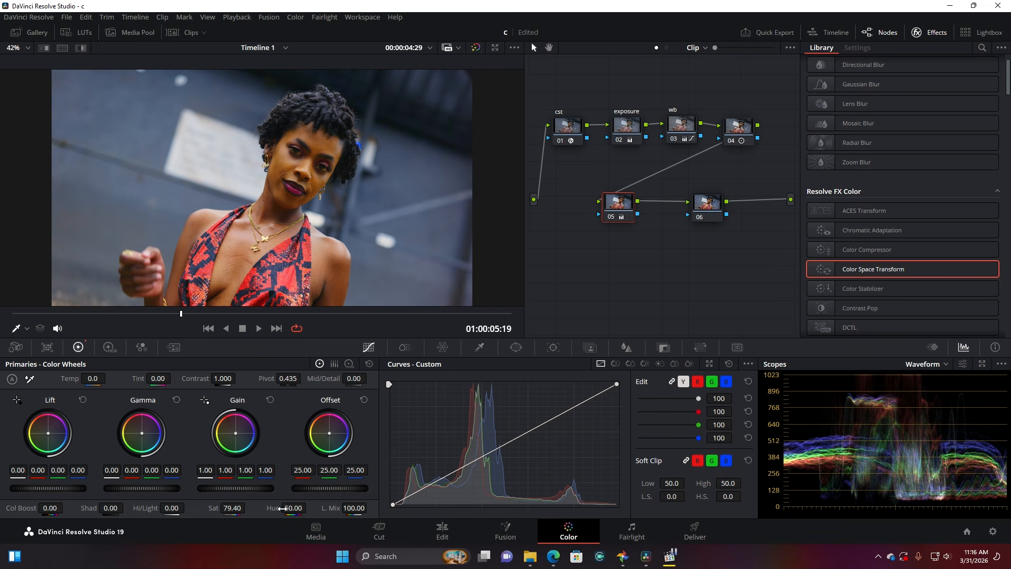
{"action": "left_click_drag", "start_coordinate": [234, 509], "coordinate": [25, 509]}
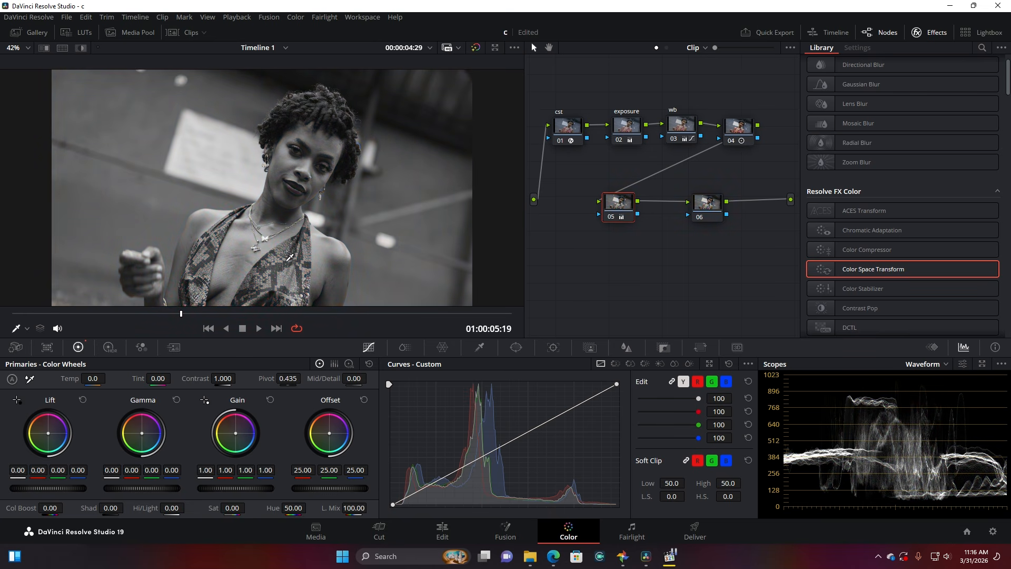
{"action": "key", "text": "ctrl+z"}
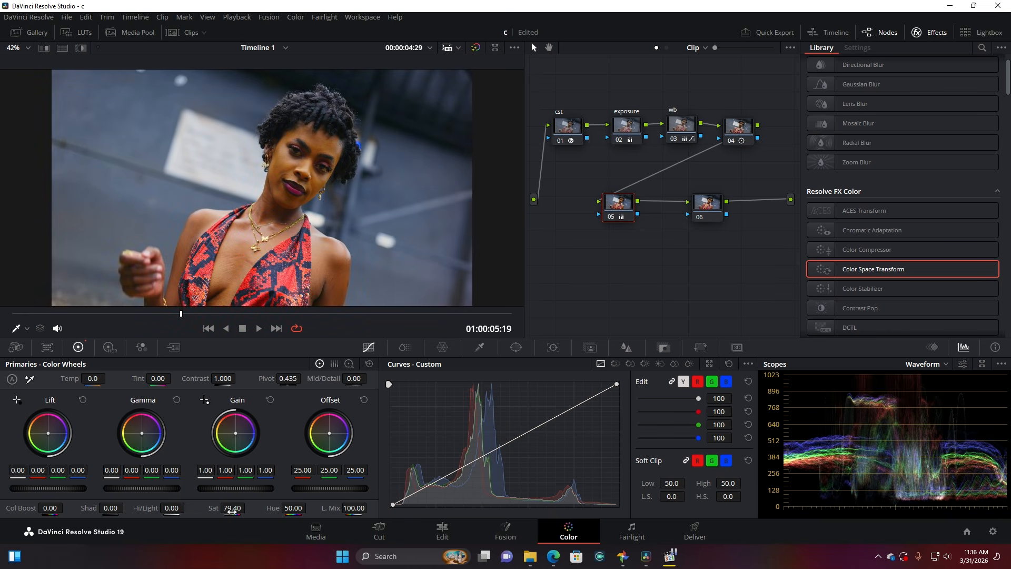
{"action": "left_click_drag", "start_coordinate": [233, 508], "coordinate": [199, 508]}
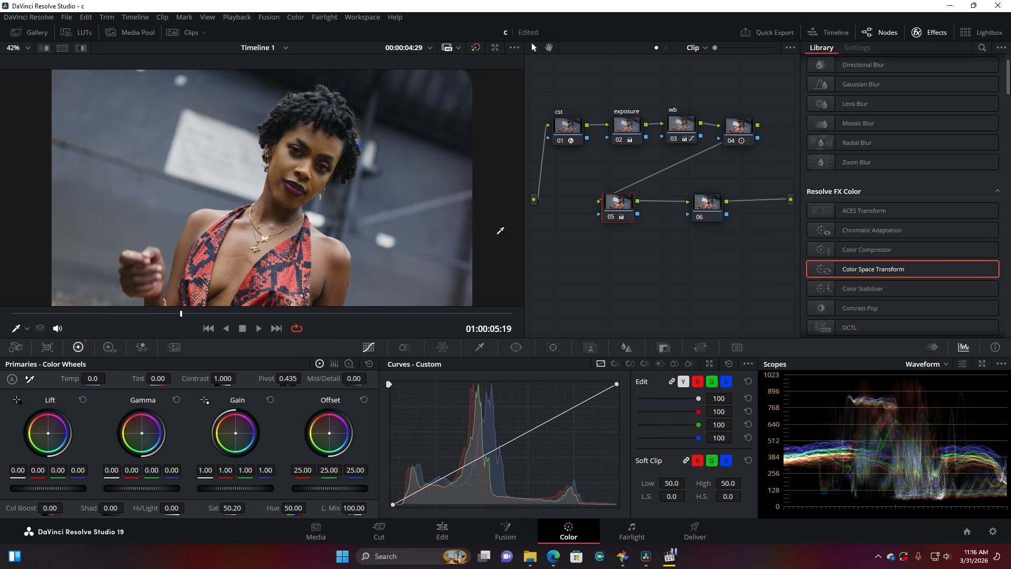
Label the sixth node "look".
{"action": "left_click_drag", "start_coordinate": [708, 207], "coordinate": [707, 209]}
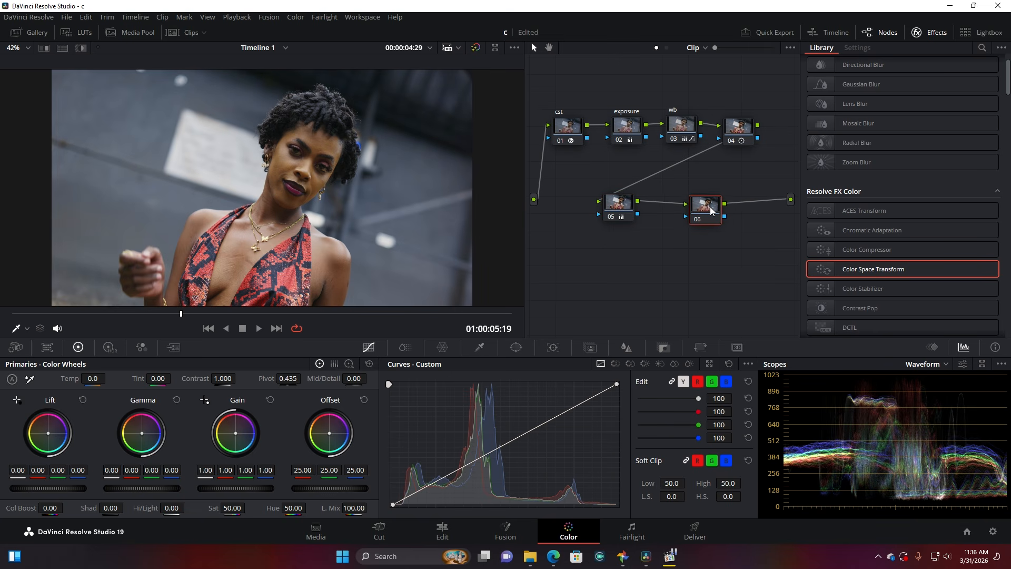
{"action": "right_click", "coordinate": [711, 208]}
{"action": "left_click", "coordinate": [742, 227]}
{"action": "type", "text": "look"}
Label the fifth node "saturation".
{"action": "left_click", "coordinate": [621, 206]}
{"action": "right_click", "coordinate": [620, 206]}
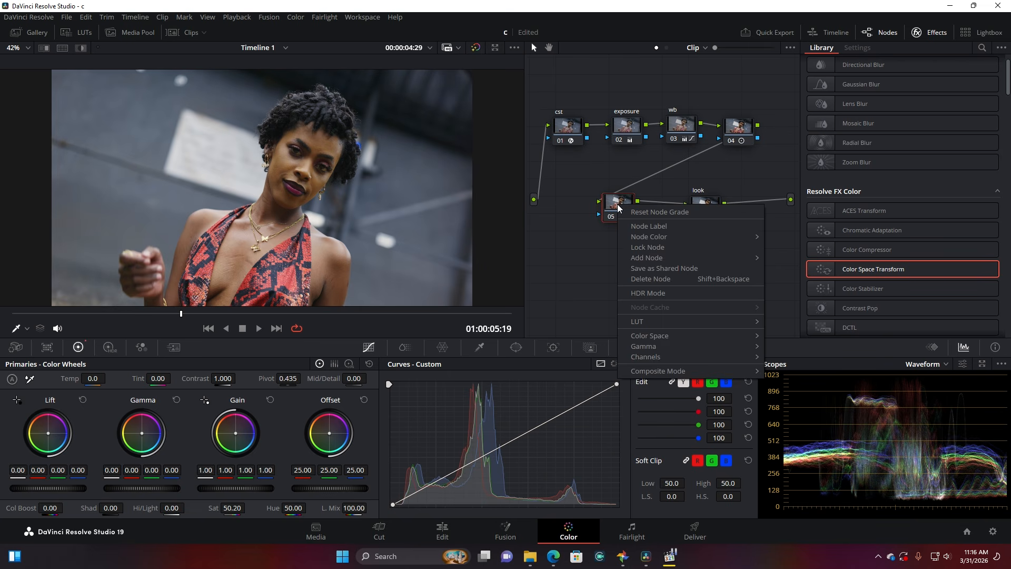
{"action": "left_click", "coordinate": [648, 226]}
{"action": "type", "text": "satura"}
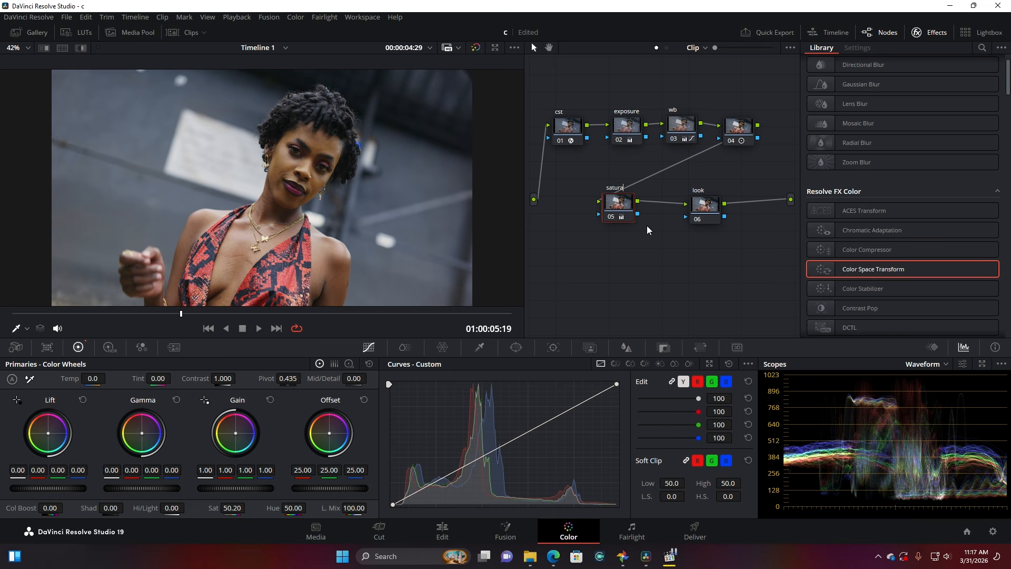
{"action": "type", "text": "tion"}
Label the fourth node "contrast".
{"action": "right_click", "coordinate": [739, 125]}
{"action": "left_click", "coordinate": [767, 144]}
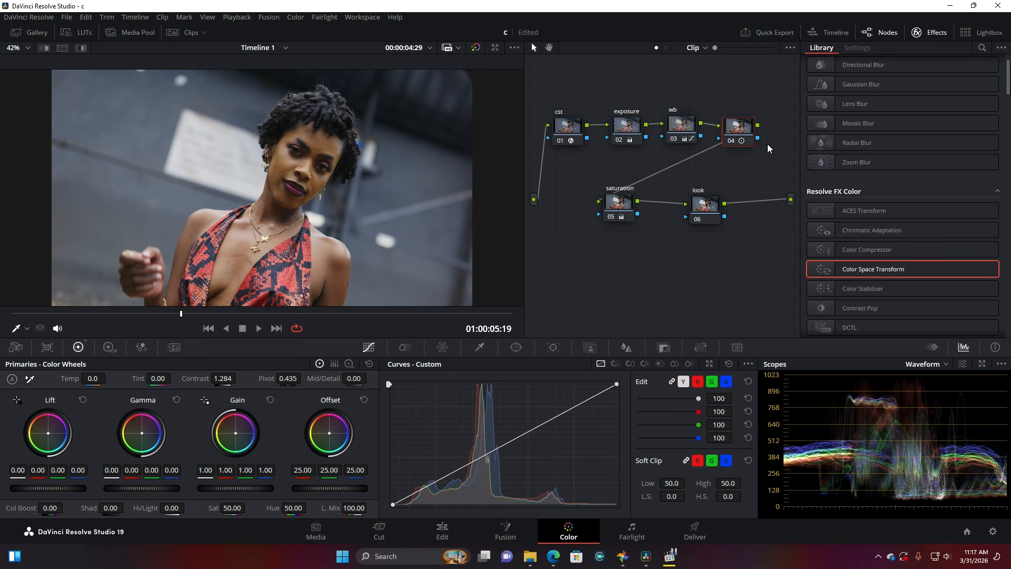
{"action": "type", "text": "con"}
Apply the DCI-P3 Kodak 2383 D55 film look LUT to the look node.
{"action": "left_click_drag", "start_coordinate": [708, 208], "coordinate": [718, 204]}
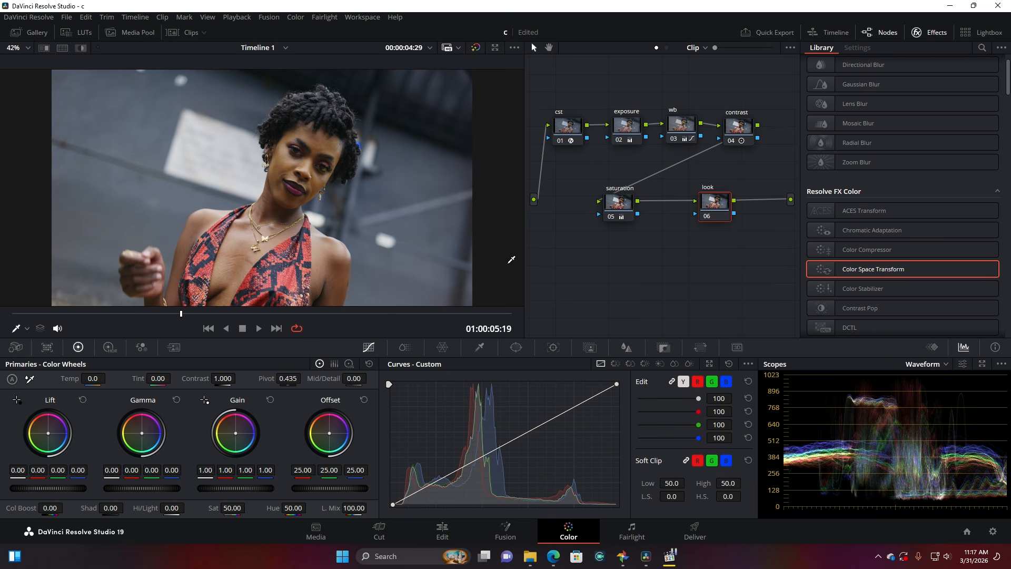
{"action": "right_click", "coordinate": [718, 206]}
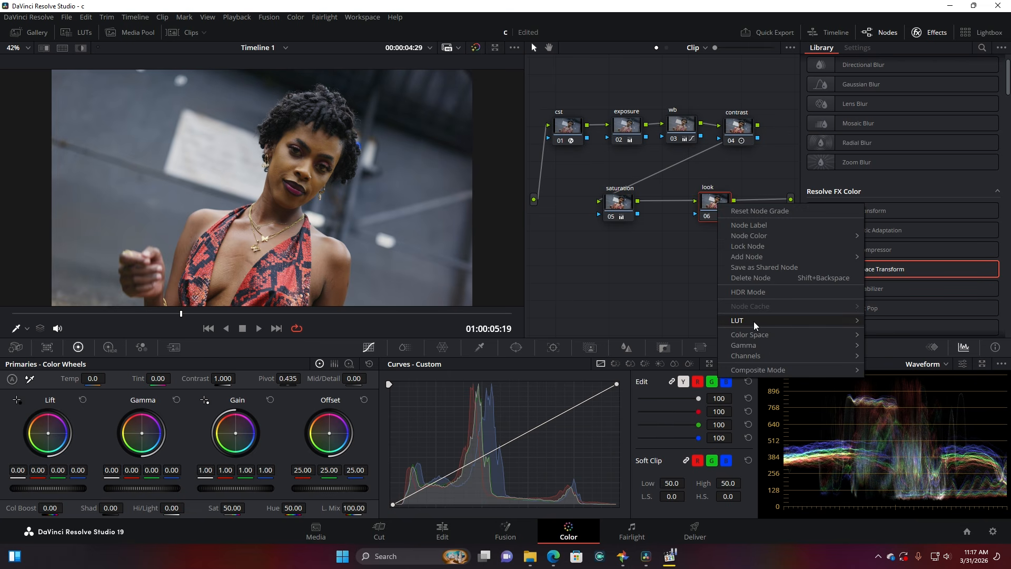
{"action": "mouse_move", "coordinate": [754, 321]}
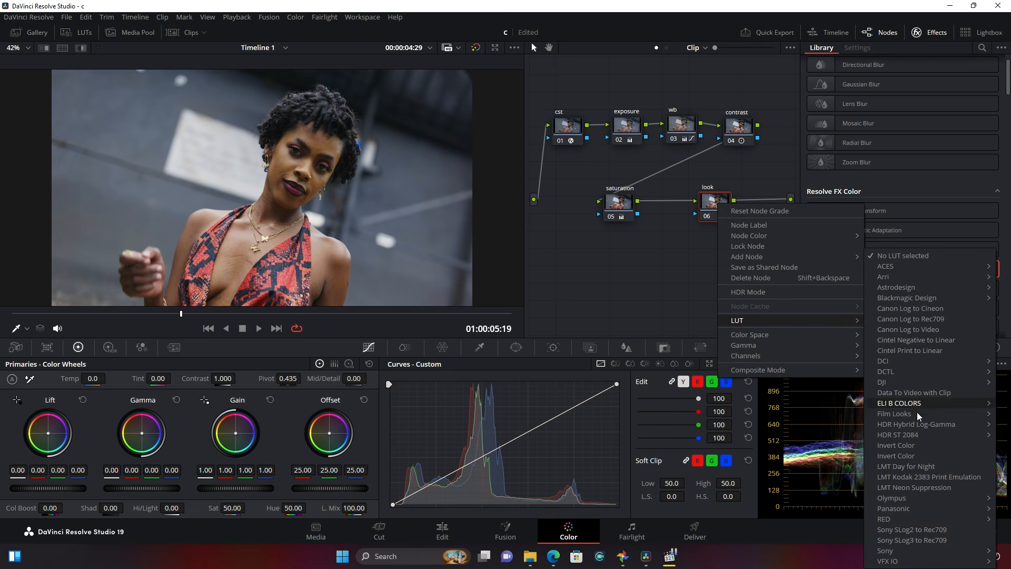
{"action": "mouse_move", "coordinate": [906, 414]}
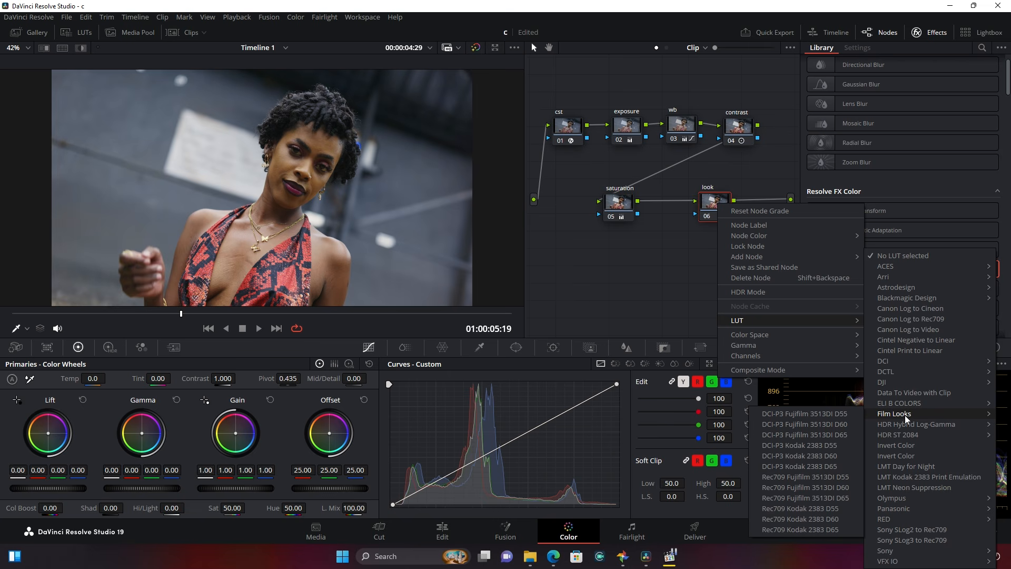
{"action": "left_click", "coordinate": [798, 444]}
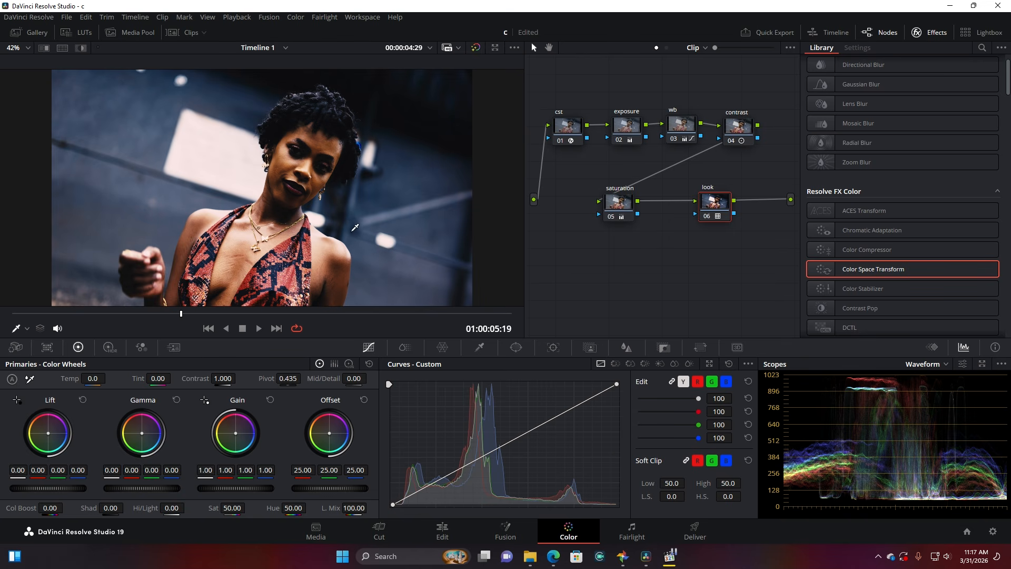
Reduce the look node's key output gain to 0.289 and compare the image with the node off and on.
{"action": "left_click", "coordinate": [664, 347]}
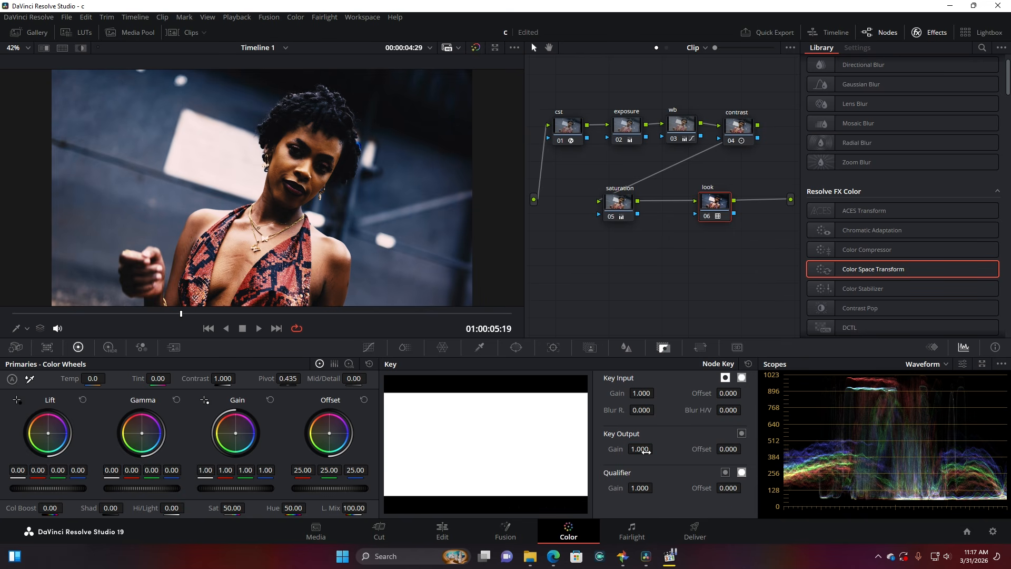
{"action": "left_click_drag", "start_coordinate": [650, 452], "coordinate": [598, 452]}
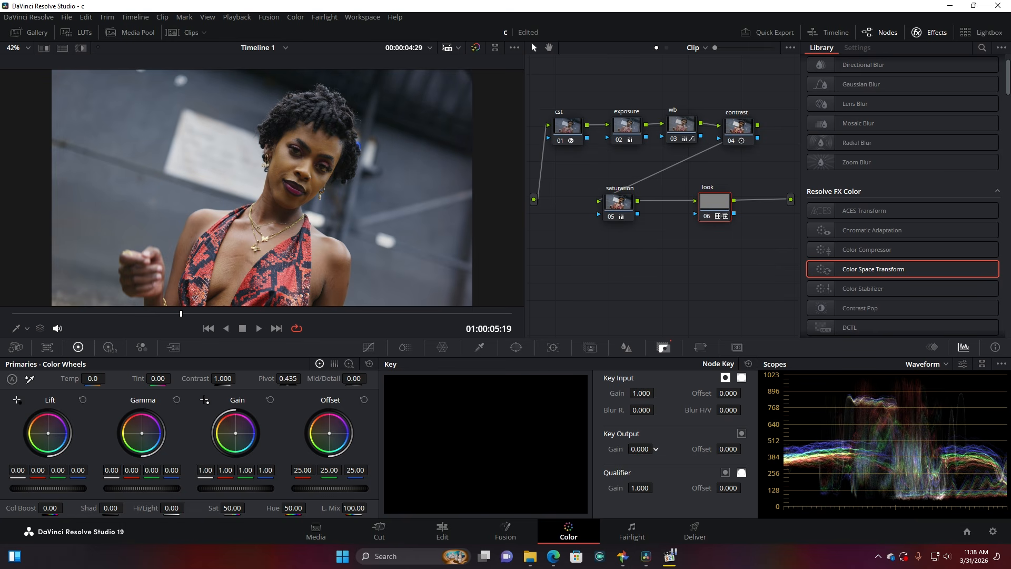
{"action": "mouse_move", "coordinate": [656, 449]}
{"action": "left_mouse_down"}
{"action": "mouse_move", "coordinate": [665, 449]}
{"action": "mouse_move", "coordinate": [653, 448]}
{"action": "left_mouse_up"}
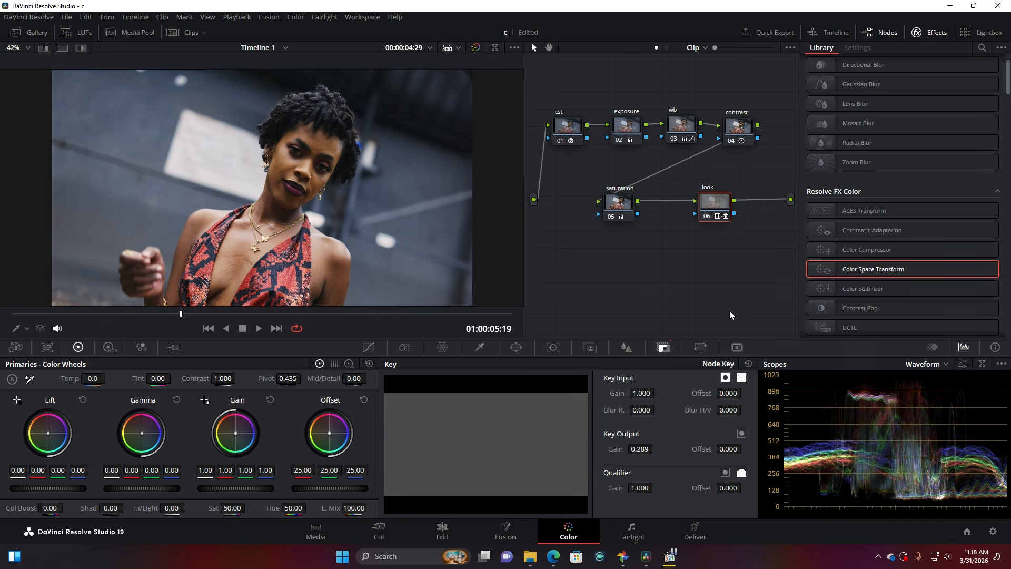
{"action": "left_click", "coordinate": [709, 216]}
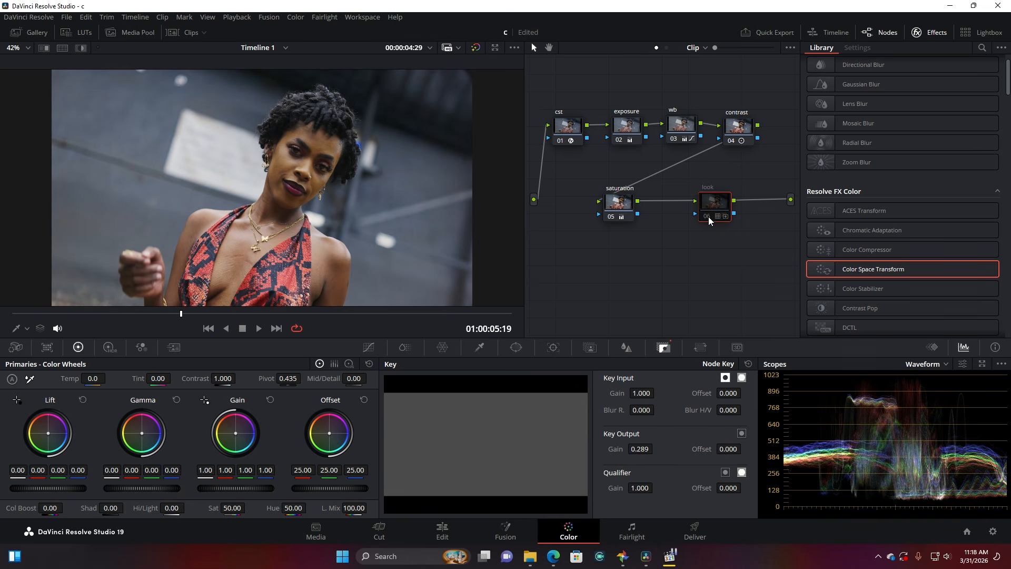
{"action": "left_click", "coordinate": [709, 217]}
Add a serial node after the look node, disable the look node and space the two apart.
{"action": "left_click_drag", "start_coordinate": [713, 200], "coordinate": [691, 203]}
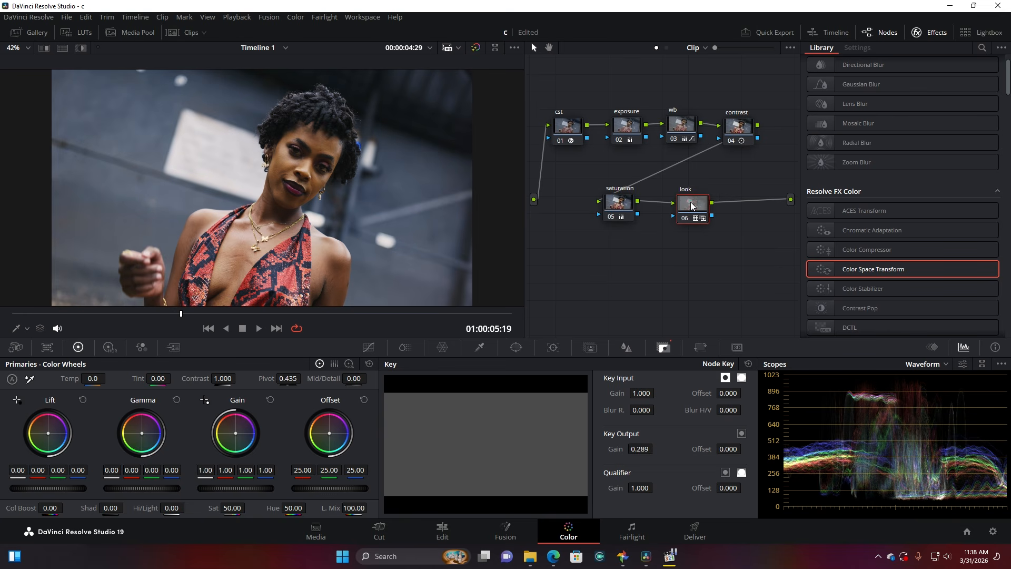
{"action": "key", "text": "alt+s"}
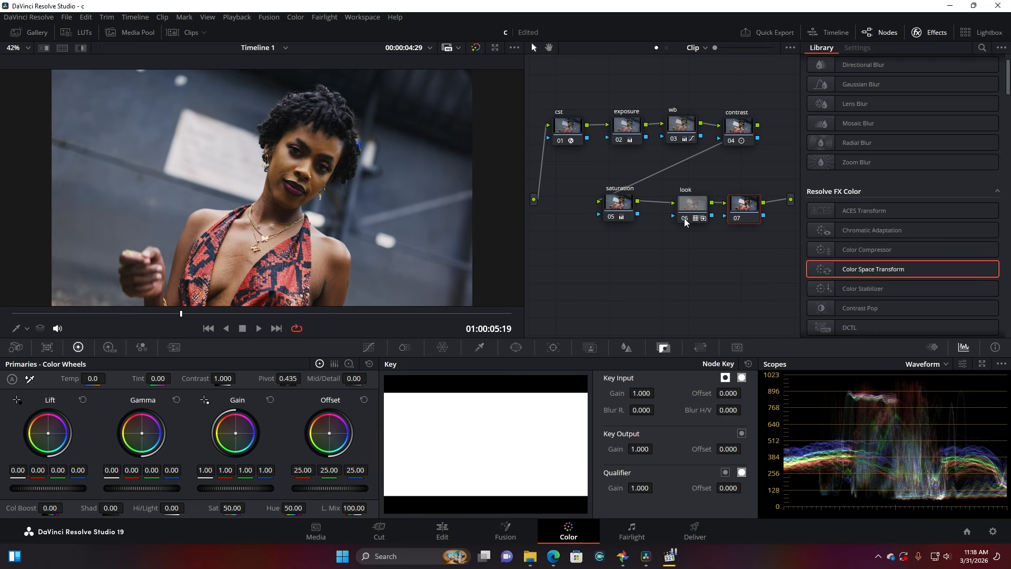
{"action": "left_click", "coordinate": [684, 217]}
{"action": "left_click_drag", "start_coordinate": [691, 207], "coordinate": [690, 199]}
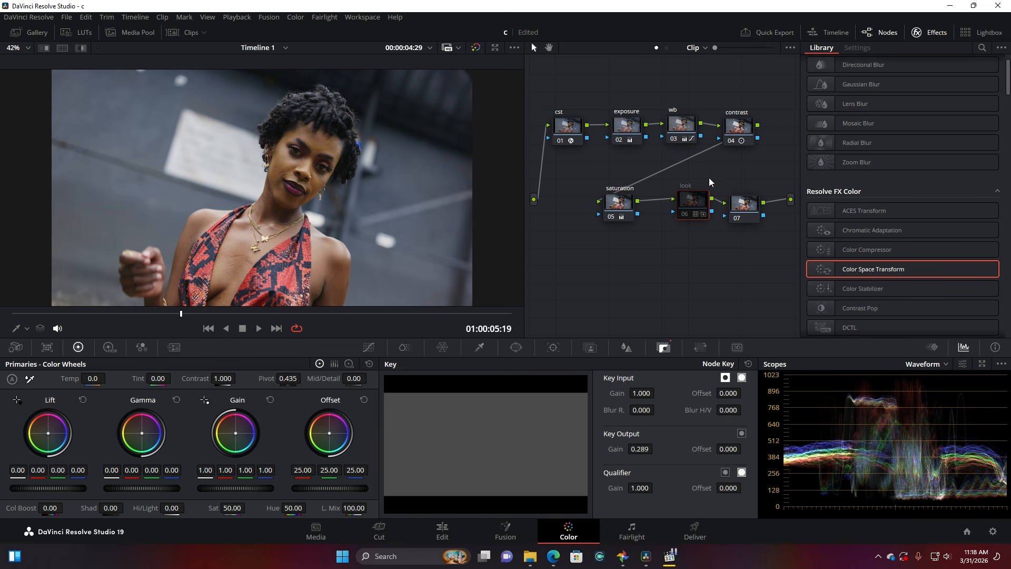
{"action": "left_click_drag", "start_coordinate": [698, 204], "coordinate": [746, 201]}
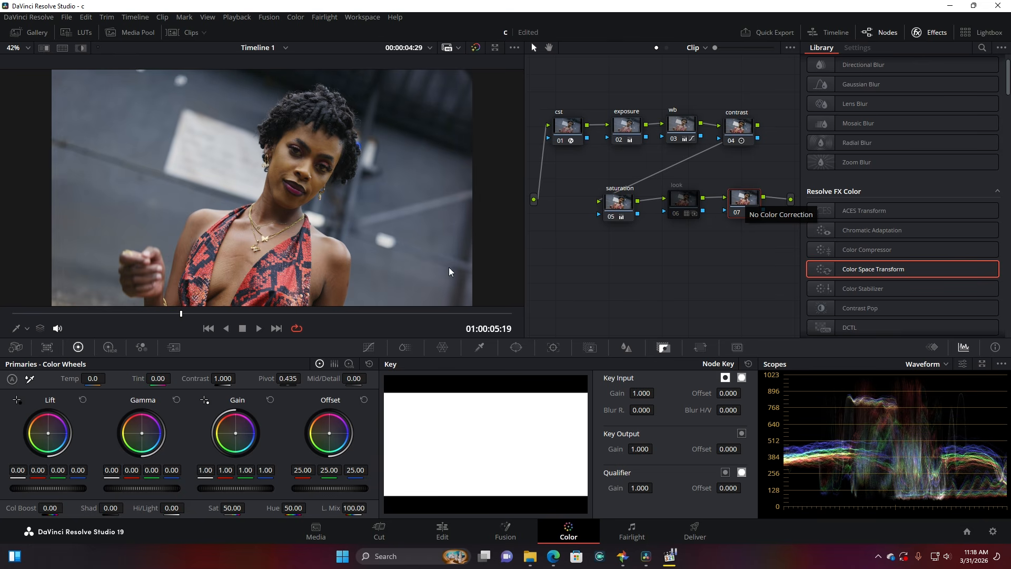
Set the seventh node's log shadows to -0.13 red, -0.09 green and -0.09 blue.
{"action": "left_click", "coordinate": [349, 363]}
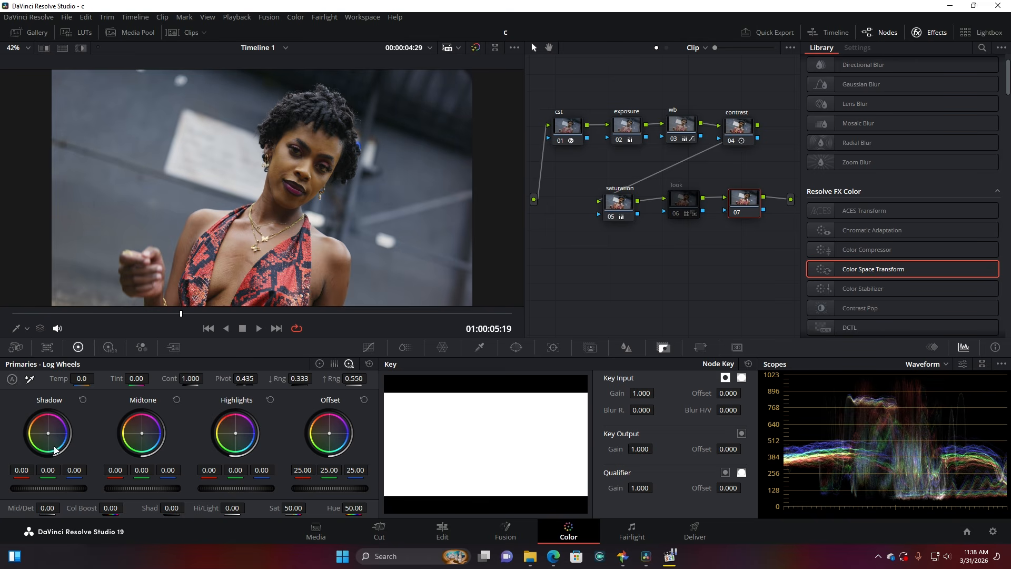
{"action": "left_click_drag", "start_coordinate": [33, 488], "coordinate": [20, 488]}
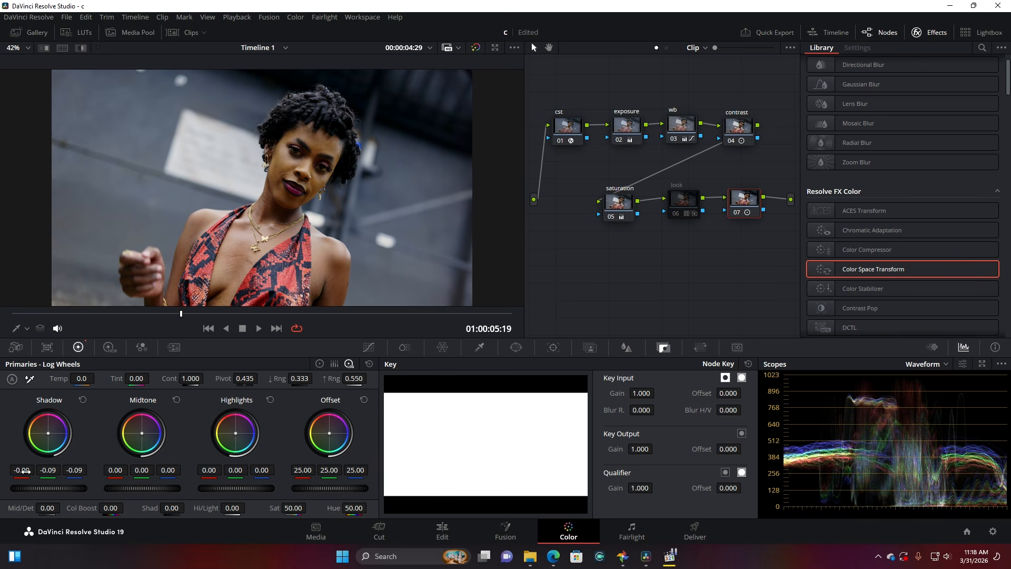
{"action": "left_click_drag", "start_coordinate": [26, 471], "coordinate": [21, 471]}
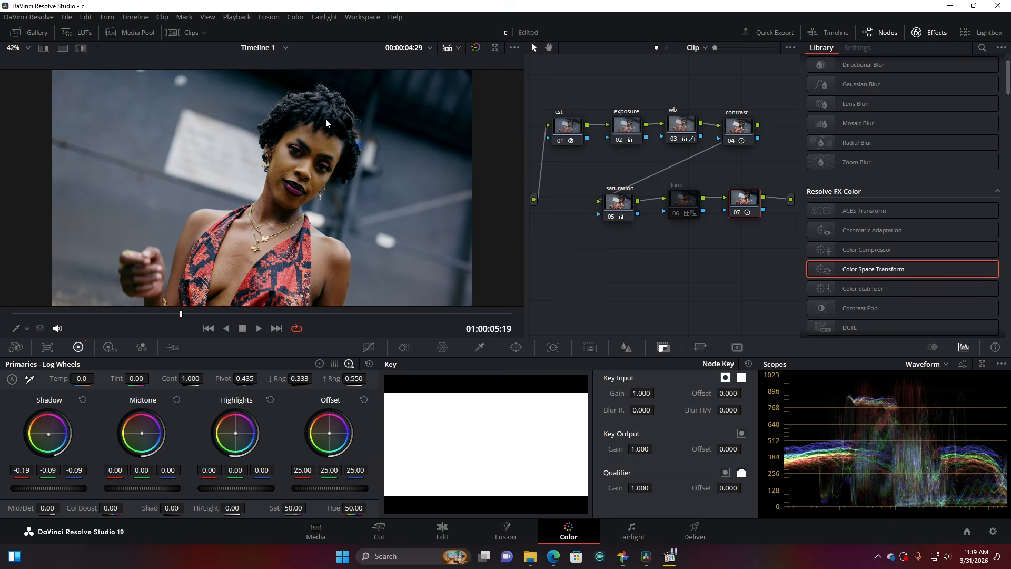
{"action": "key", "text": "ctrl+z"}
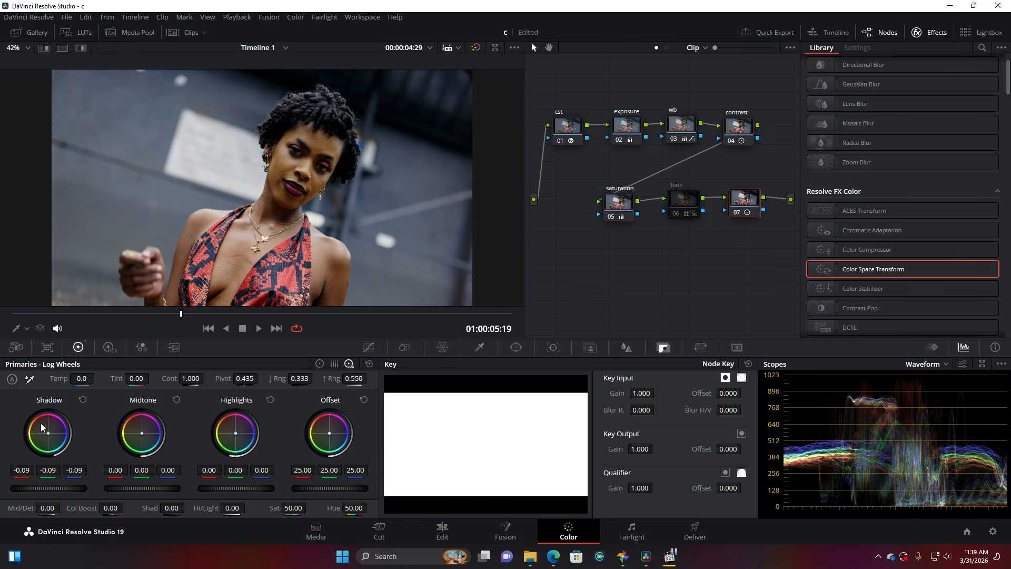
{"action": "left_click_drag", "start_coordinate": [50, 437], "coordinate": [47, 434]}
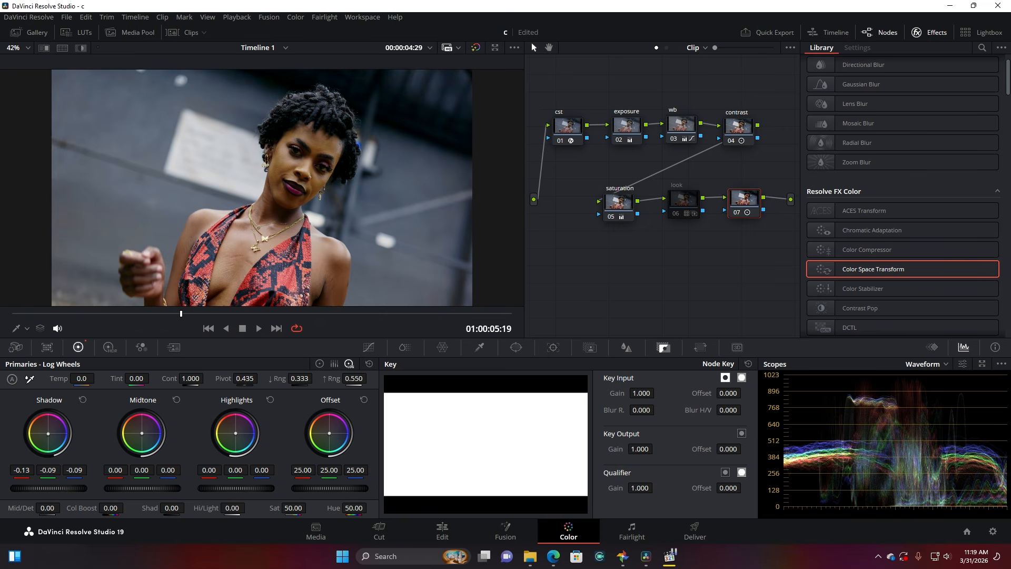
At frame 01:00:06:26, set the seventh node's log highlights to -0.21 red, 0.00 green and 0.00 blue.
{"action": "left_click_drag", "start_coordinate": [198, 312], "coordinate": [217, 314]}
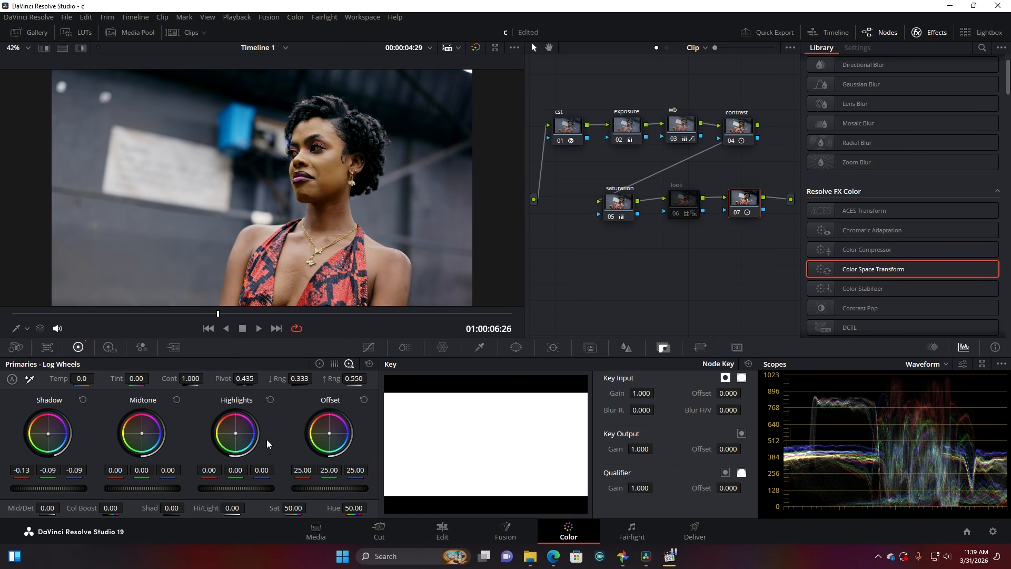
{"action": "mouse_move", "coordinate": [209, 472]}
{"action": "left_mouse_down"}
{"action": "mouse_move", "coordinate": [177, 471]}
{"action": "mouse_move", "coordinate": [249, 473]}
{"action": "mouse_move", "coordinate": [216, 474]}
{"action": "mouse_move", "coordinate": [225, 474]}
{"action": "left_mouse_up"}
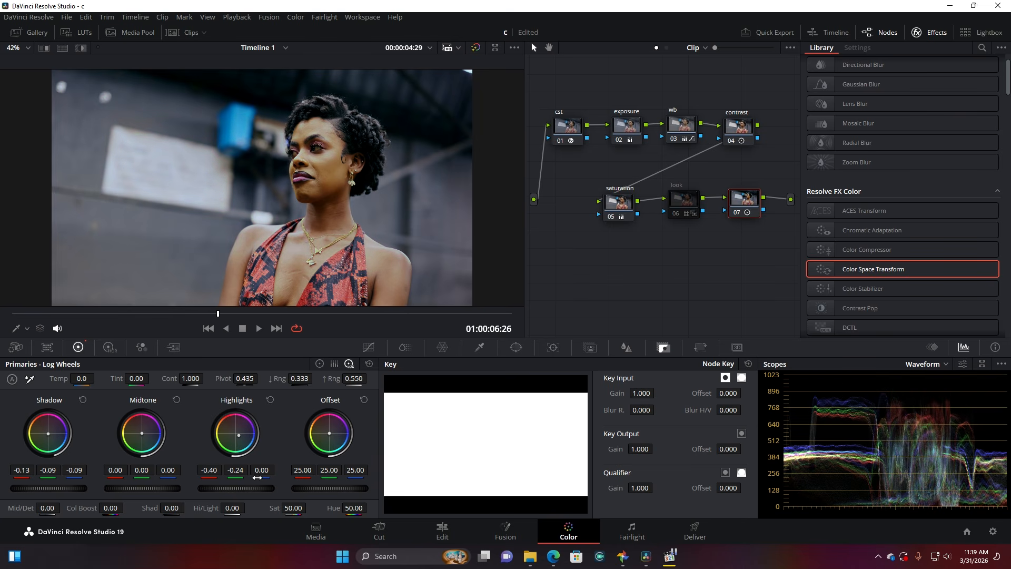
{"action": "left_click", "coordinate": [261, 471]}
{"action": "double_click", "coordinate": [208, 478]}
{"action": "left_click_drag", "start_coordinate": [211, 476], "coordinate": [199, 475]}
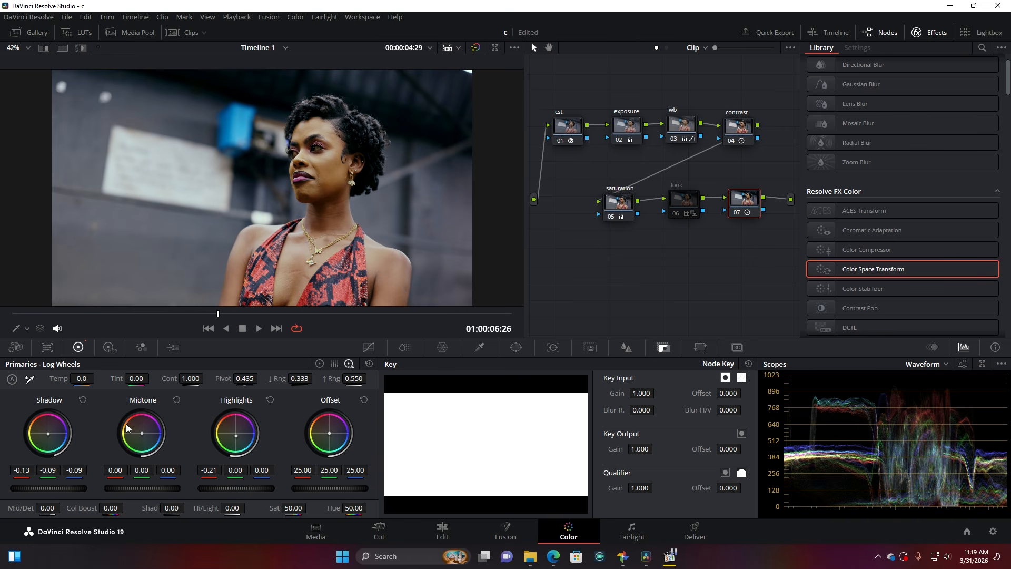
Warm the seventh node's log midtones slightly to 0.02 red, 0.00 green and -0.03 blue.
{"action": "left_click_drag", "start_coordinate": [143, 436], "coordinate": [142, 434]}
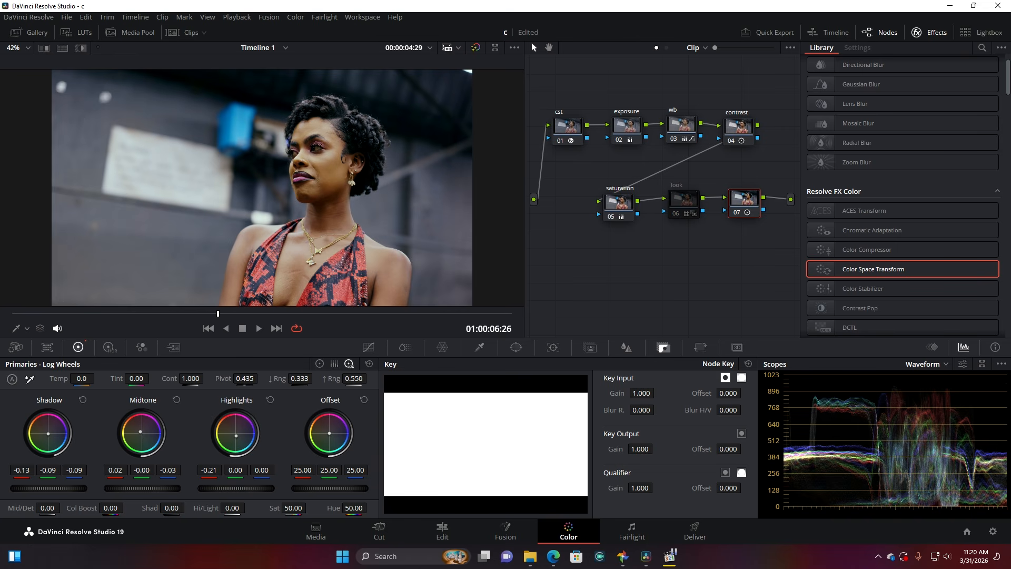